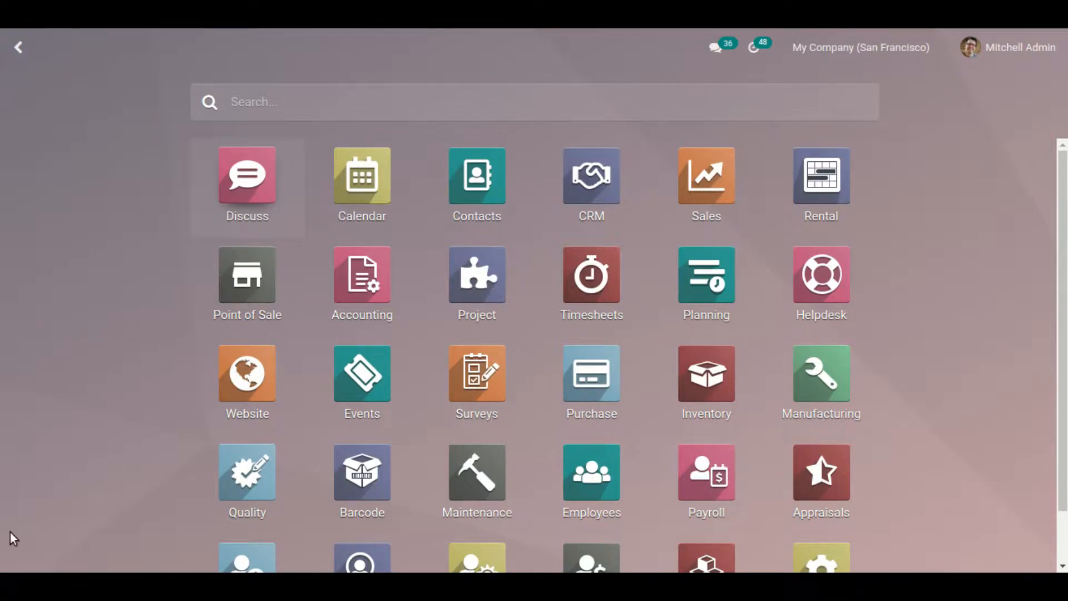
# Open the customer list in the Sales application.
pyautogui.click(740, 205)
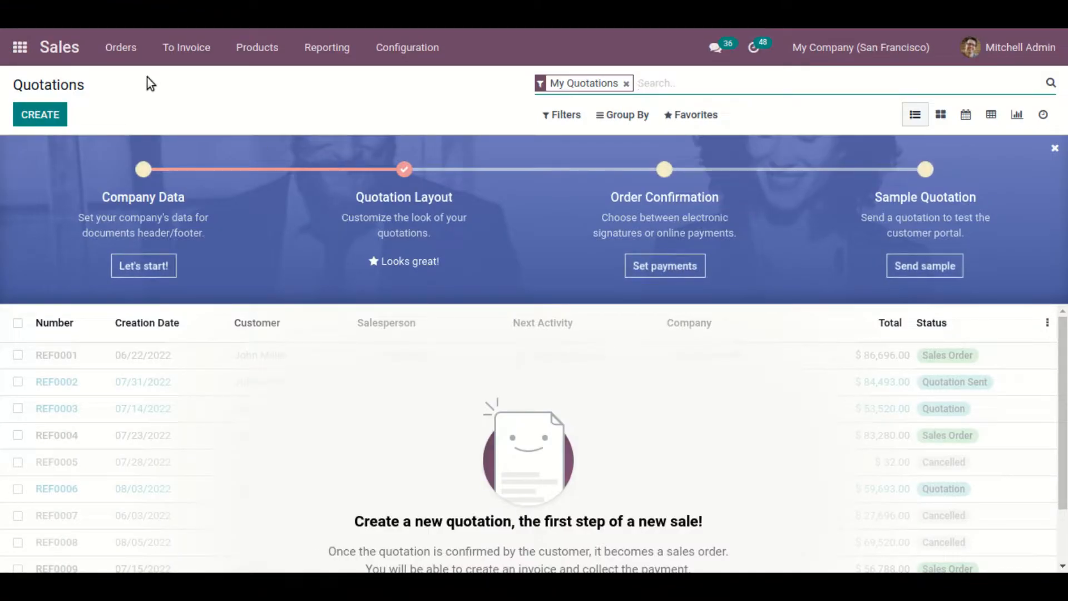
pyautogui.click(133, 53)
pyautogui.click(165, 146)
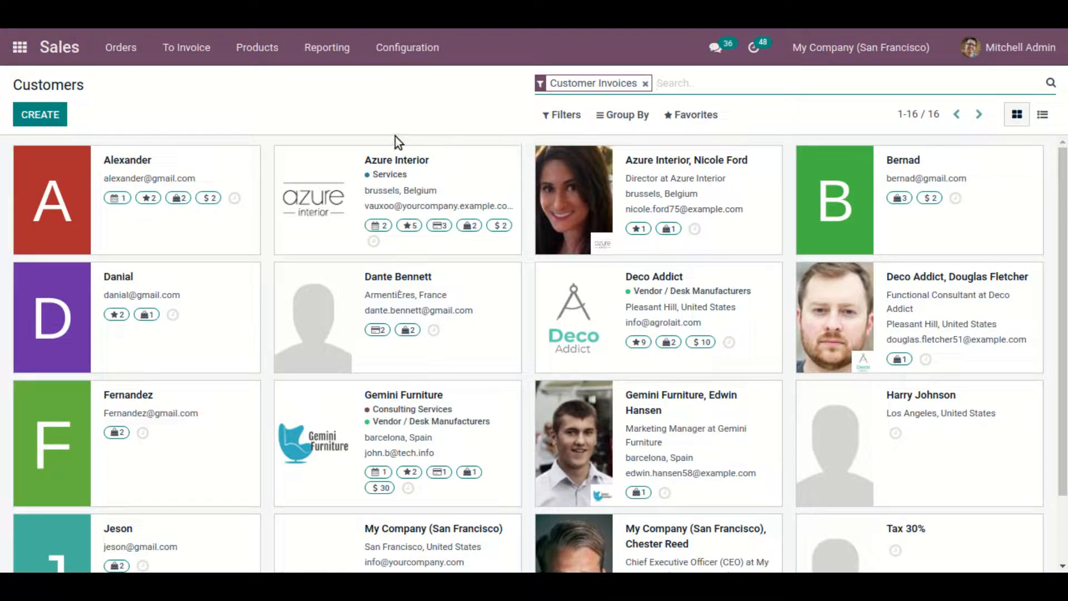
# View the blank form for a new customer, and return to the customer list without entering anything.
pyautogui.click(51, 117)
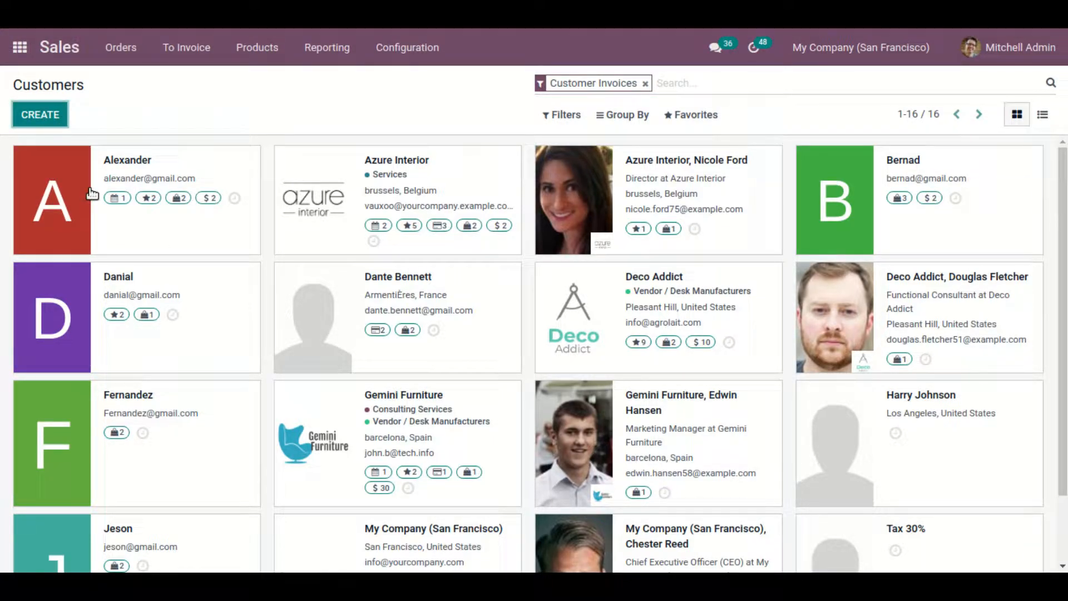
pyautogui.click(58, 118)
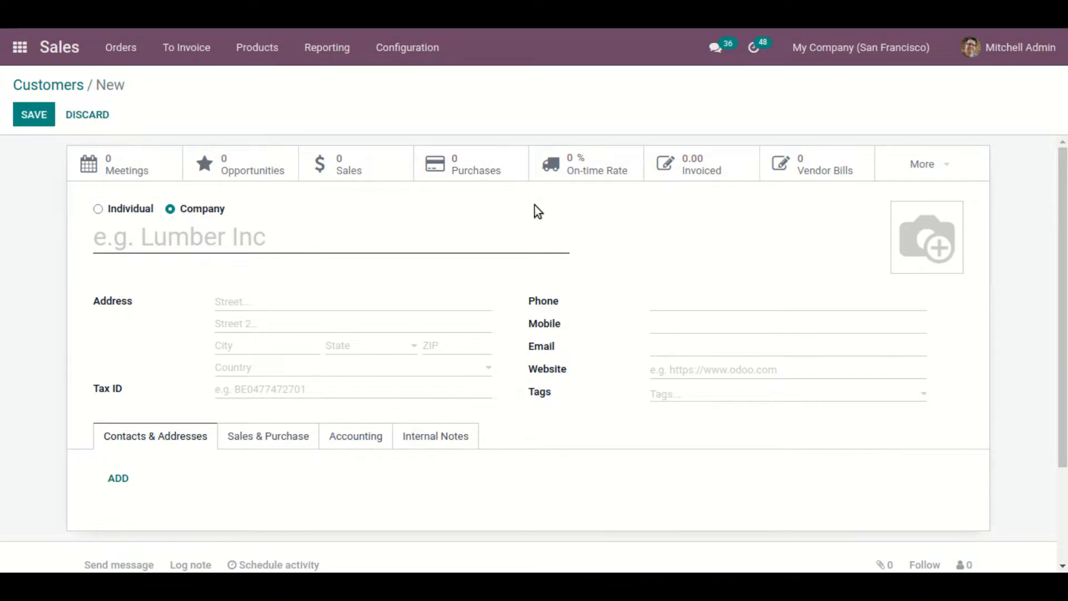
pyautogui.click(80, 91)
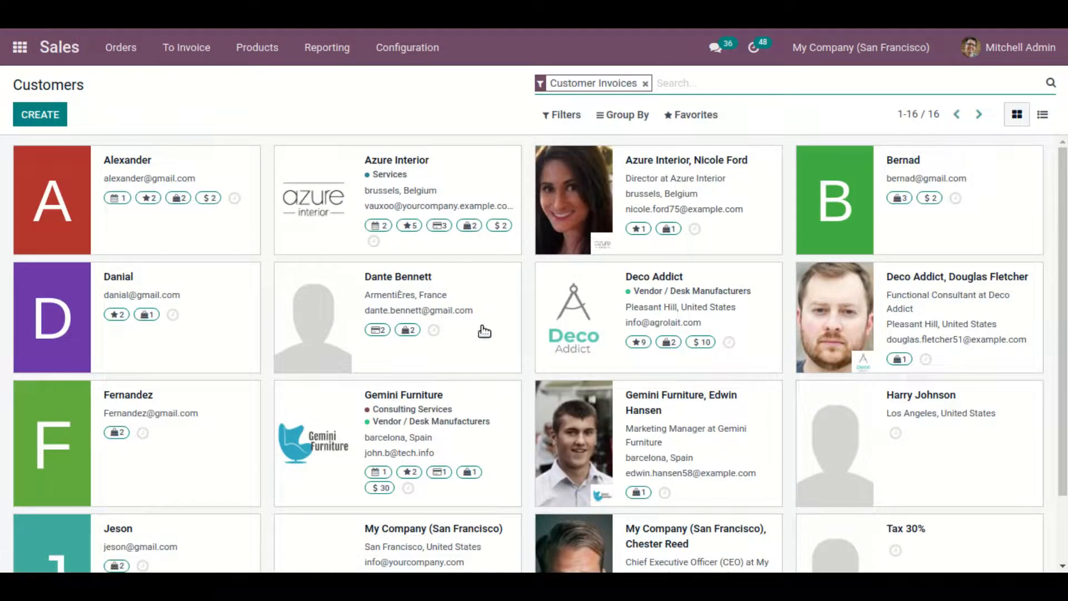
# Edit the customer record of the Azure Interior director, clear its linked company, and save the record.
pyautogui.click(701, 199)
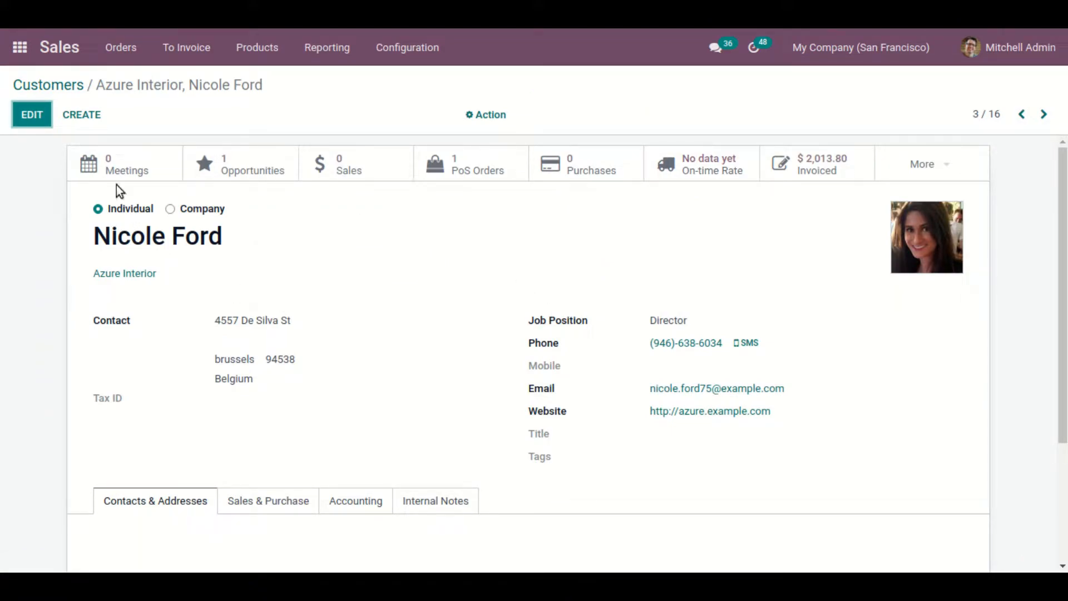
pyautogui.click(49, 114)
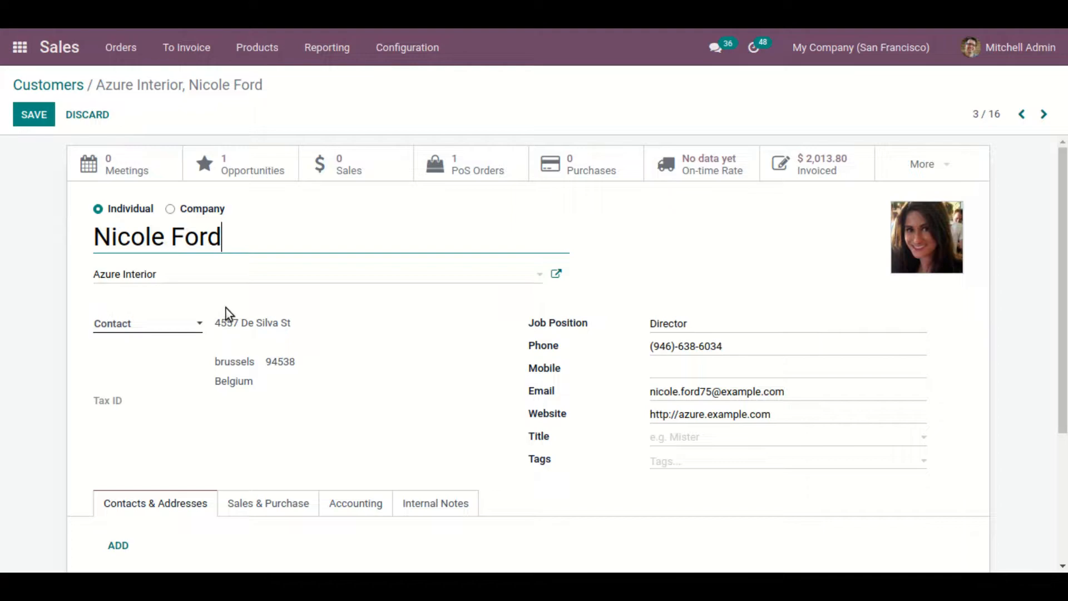
pyautogui.scroll(-2, 227, 311)
pyautogui.scroll(2, 227, 310)
pyautogui.scroll(-2, 418, 368)
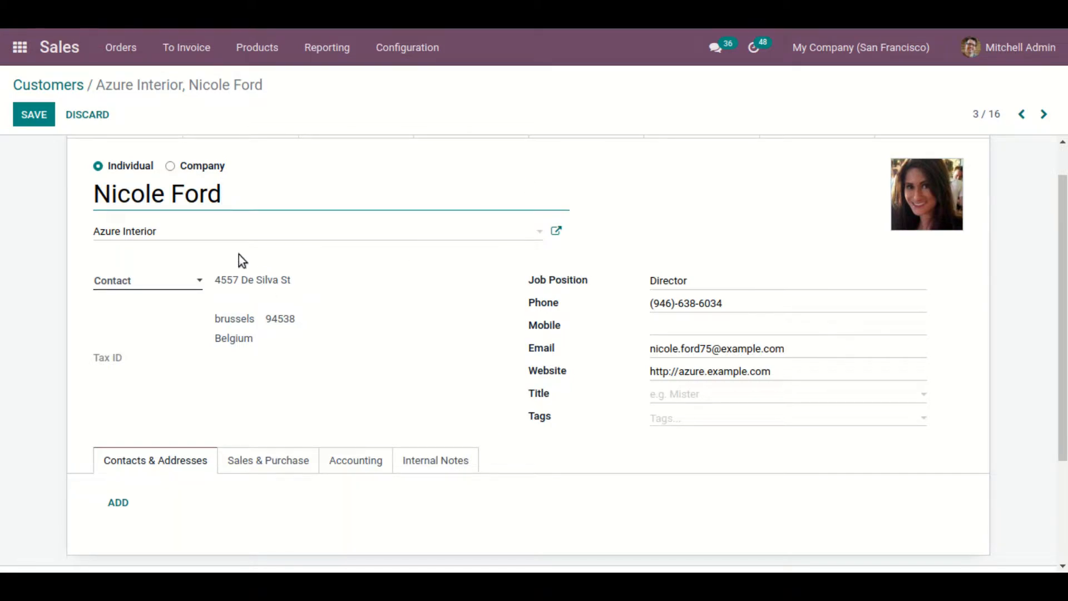
pyautogui.click(219, 235)
pyautogui.press('BackSpace')
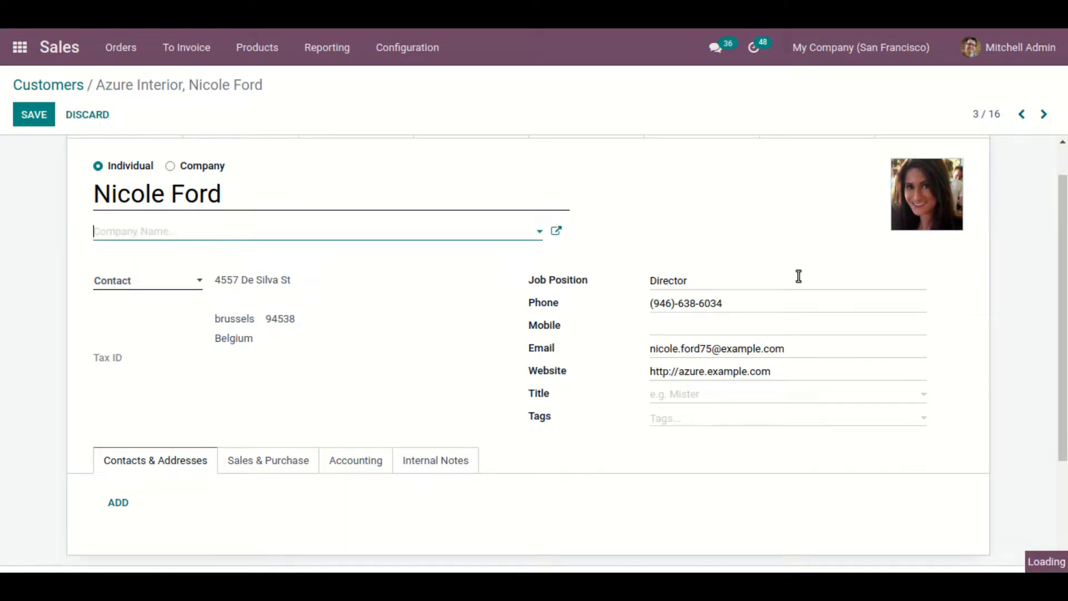
pyautogui.click(359, 207)
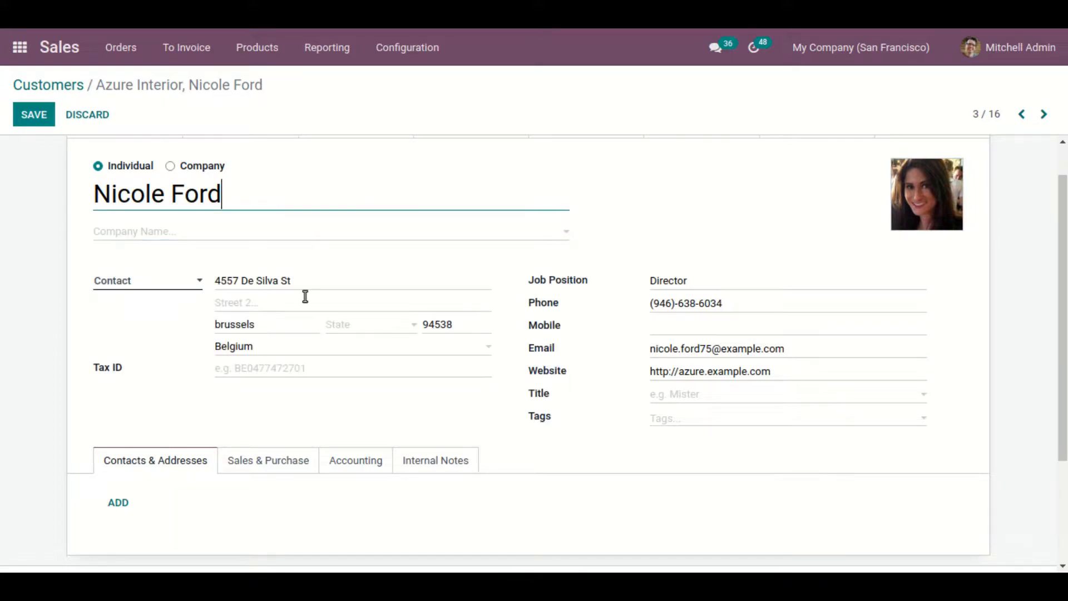
pyautogui.click(34, 115)
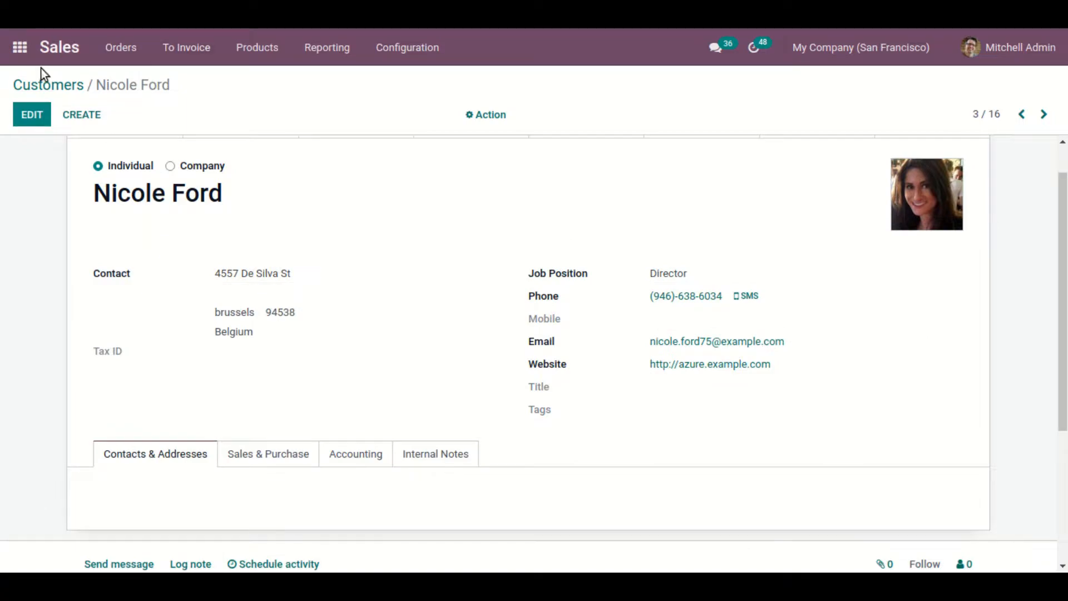
# Edit the saved customer record again and set the title to Miss.
pyautogui.hotkey('alt', 'a')
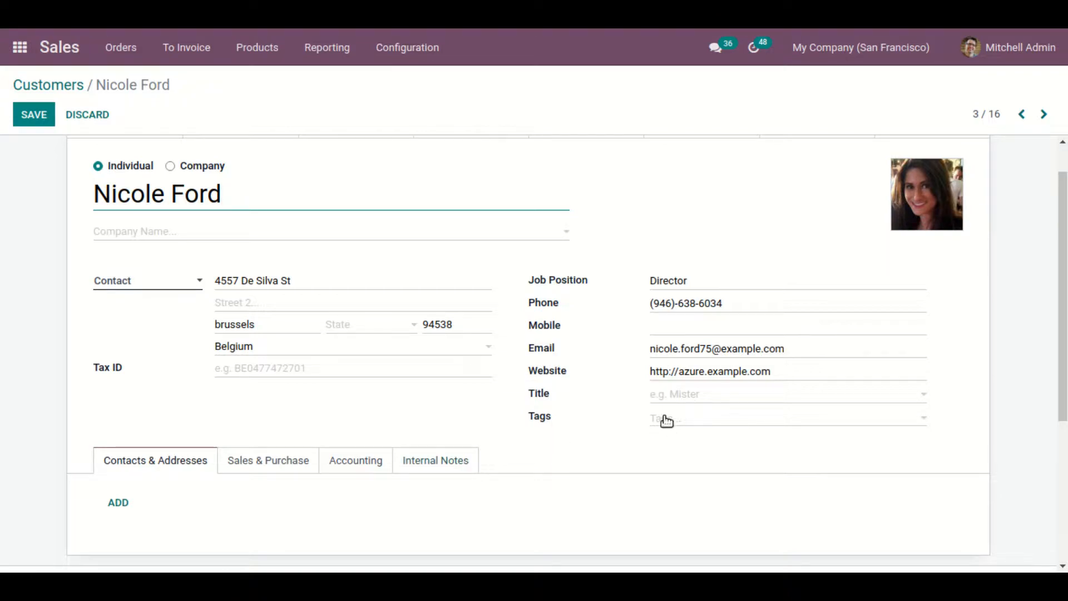
pyautogui.click(702, 395)
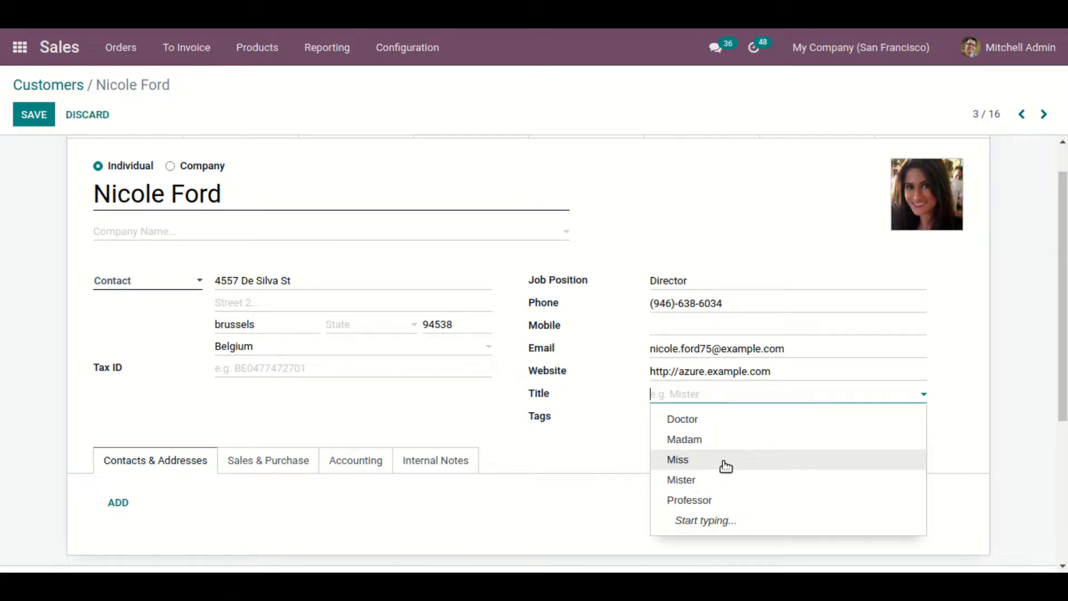
pyautogui.click(726, 465)
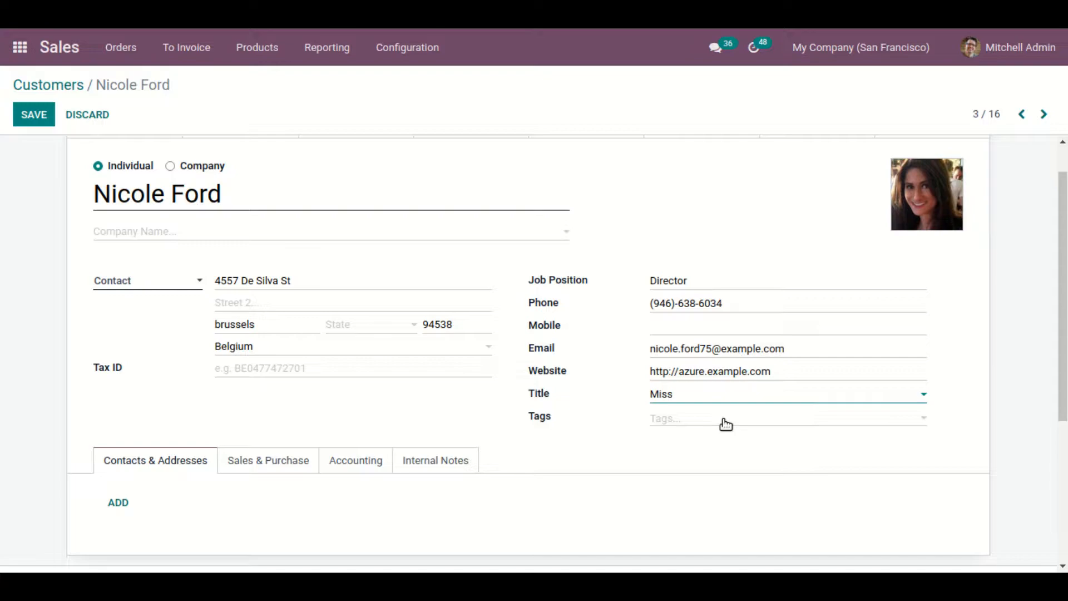
# Add the Consulting Services tag to the customer and change the tag's color to purple.
pyautogui.click(802, 421)
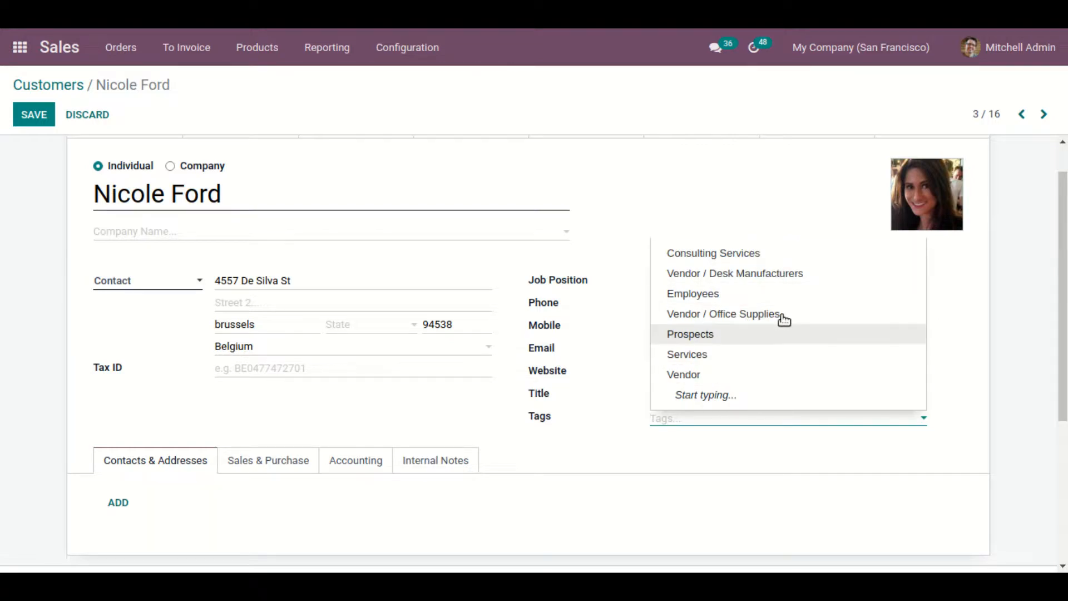
pyautogui.click(812, 260)
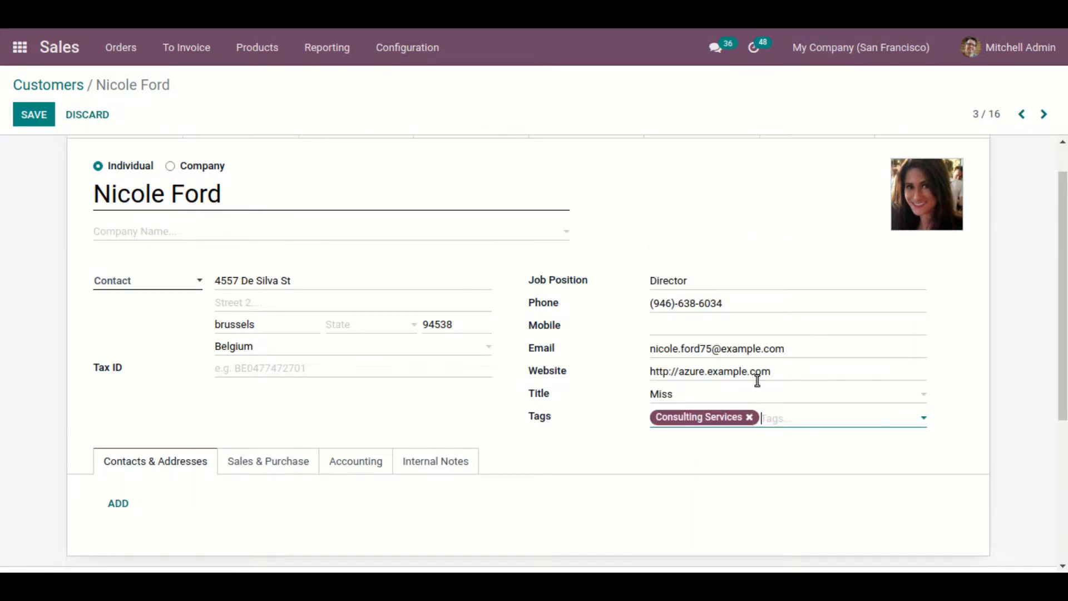
pyautogui.click(725, 418)
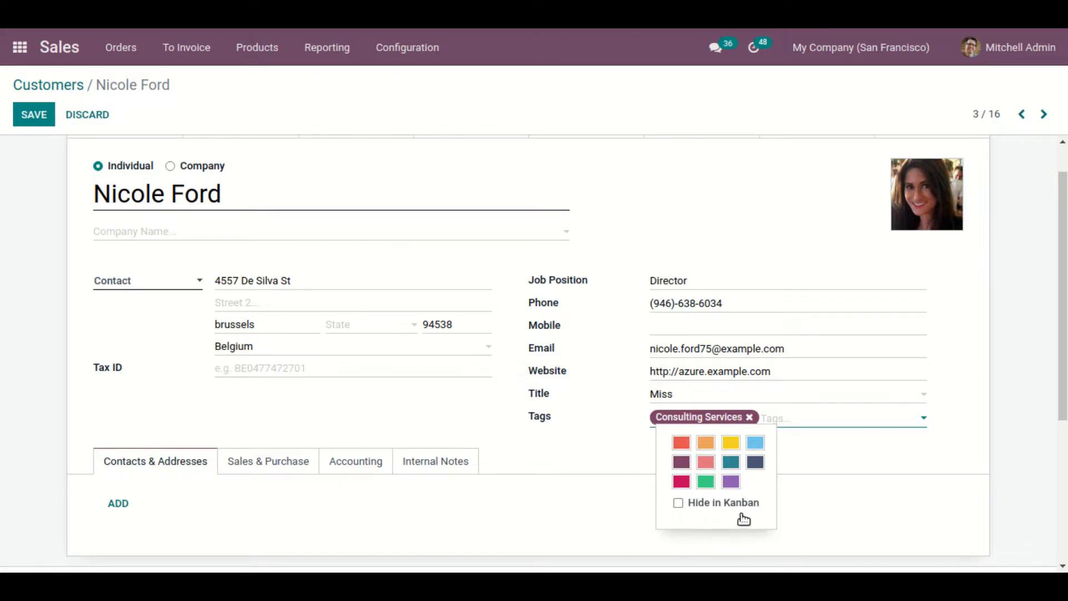
pyautogui.click(853, 450)
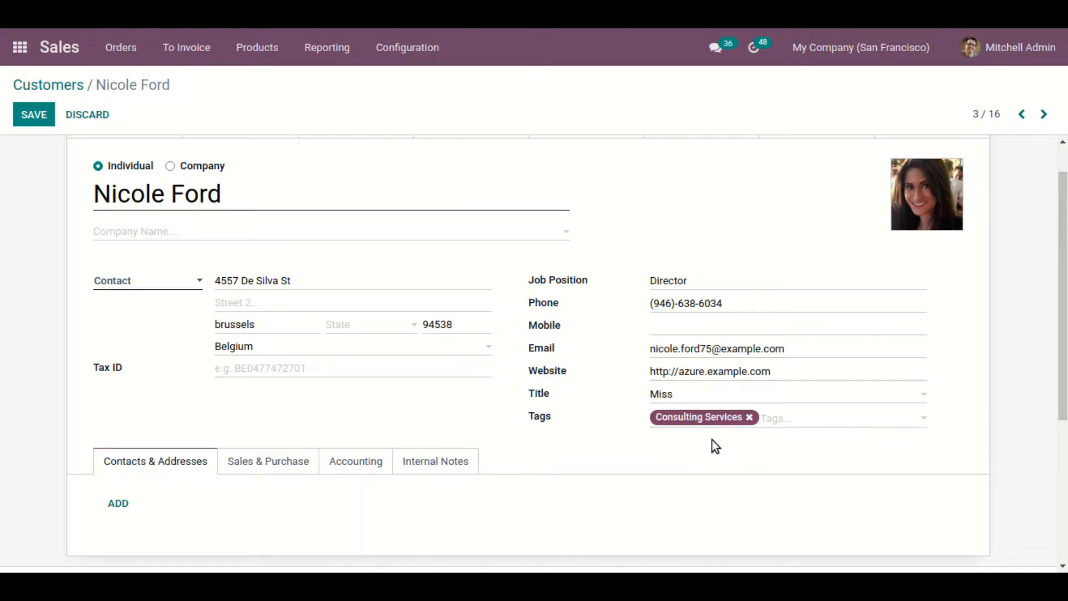
pyautogui.click(733, 426)
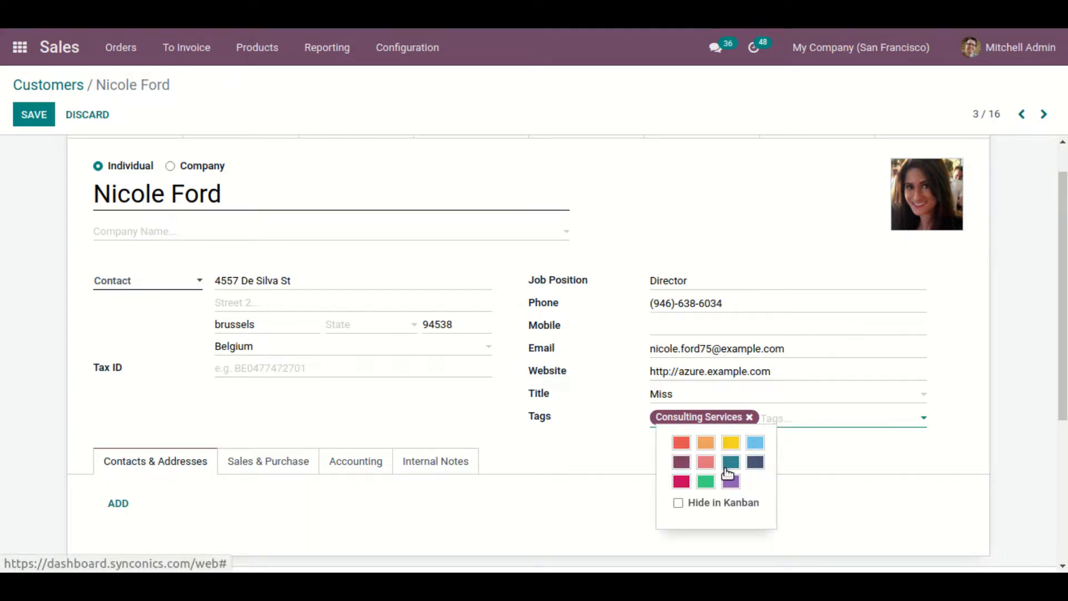
pyautogui.click(815, 455)
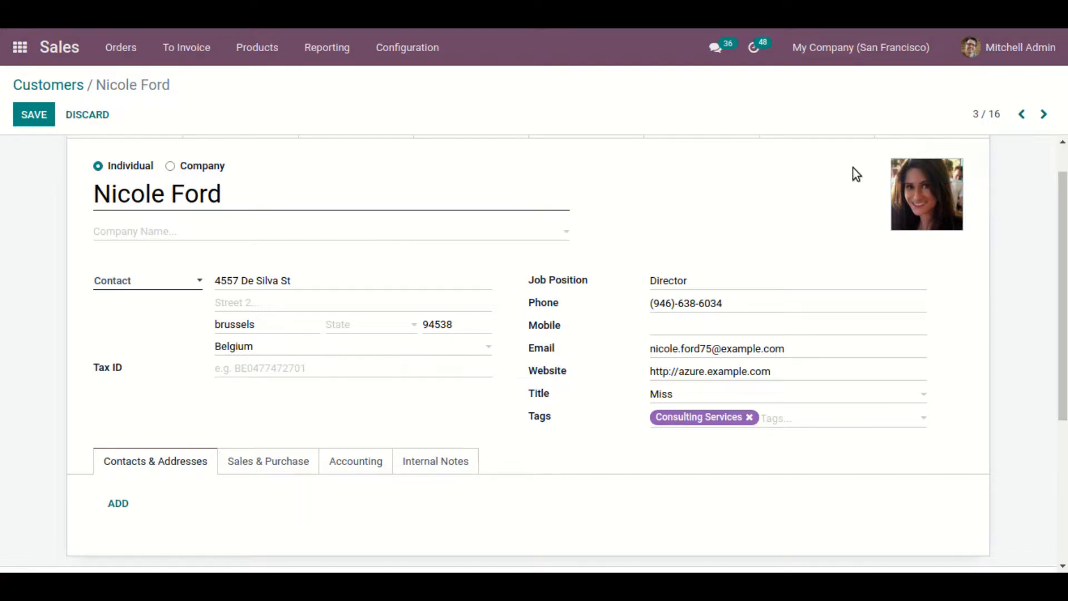
# Examine the address types and fields offered for adding a contact to this customer, and discard the new contact.
pyautogui.scroll(1, 612, 321)
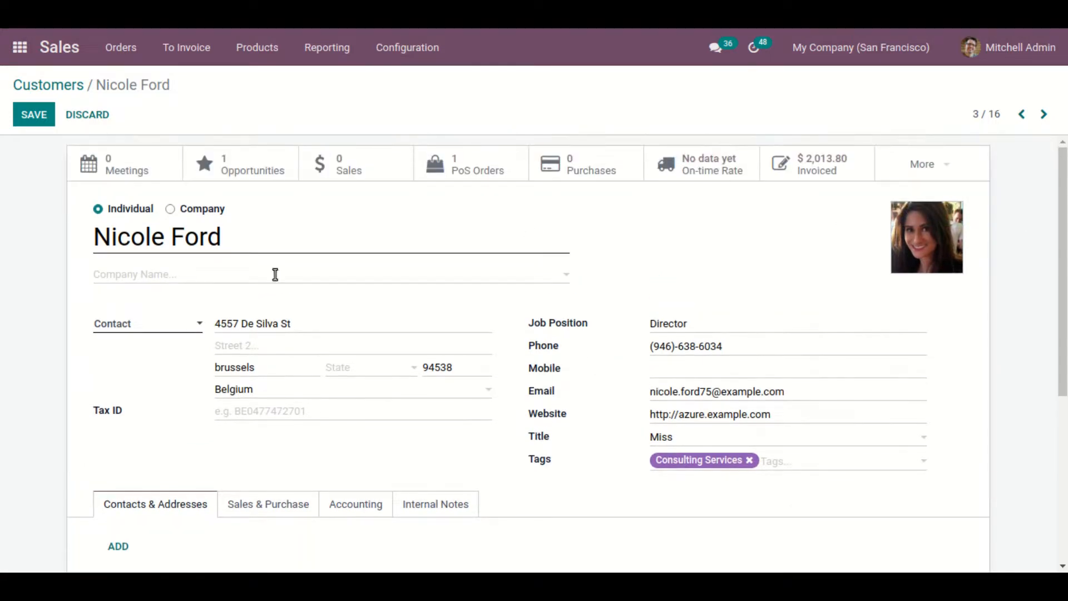
pyautogui.scroll(-2, 473, 342)
pyautogui.scroll(-1, 478, 342)
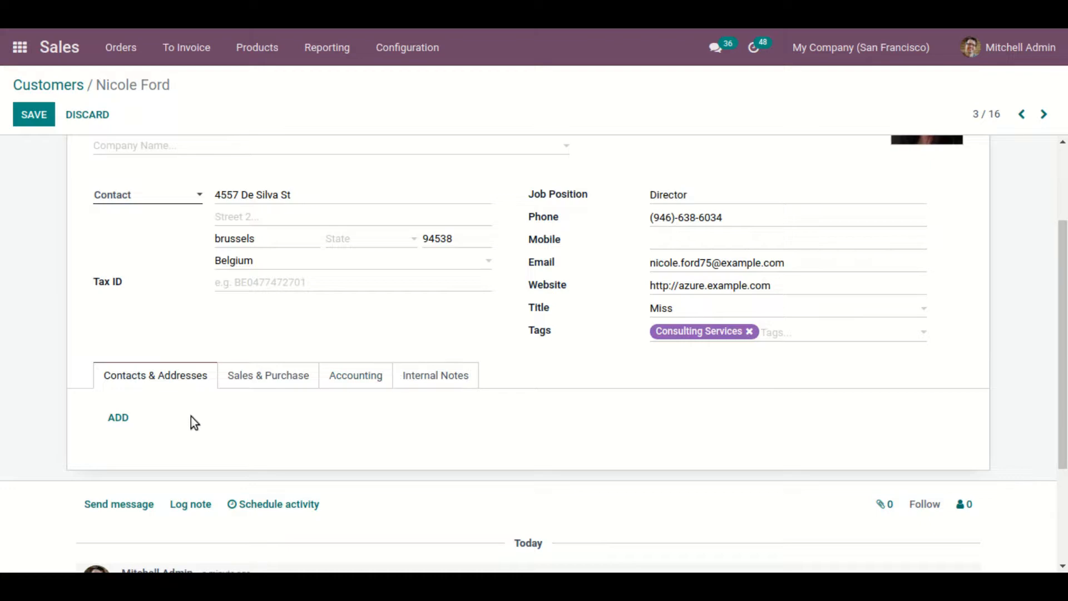
pyautogui.scroll(3, 328, 398)
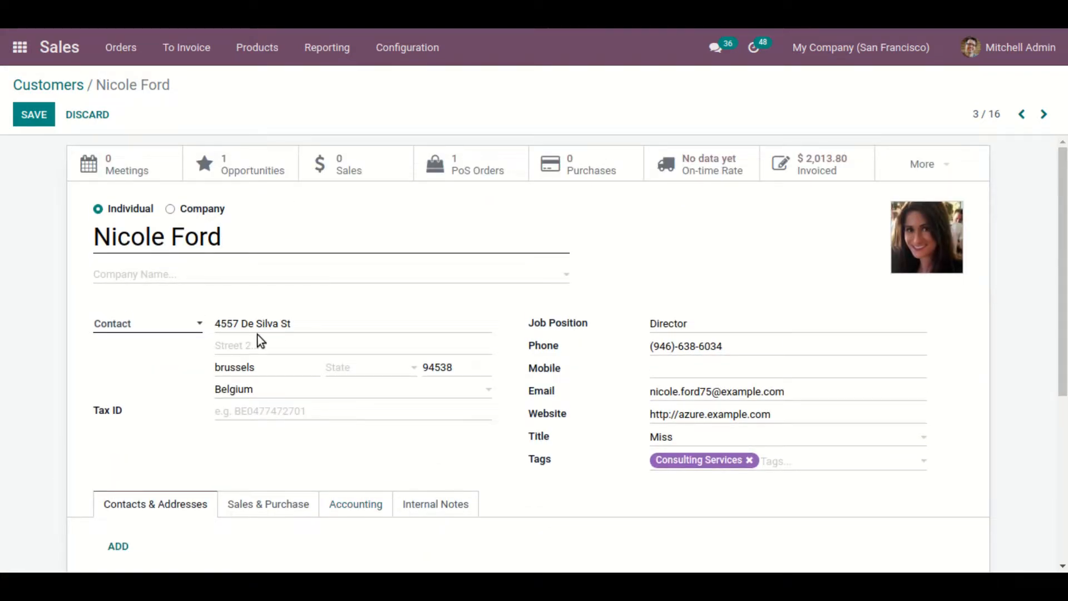
pyautogui.scroll(-2, 265, 358)
pyautogui.scroll(2, 323, 381)
pyautogui.scroll(-2, 238, 467)
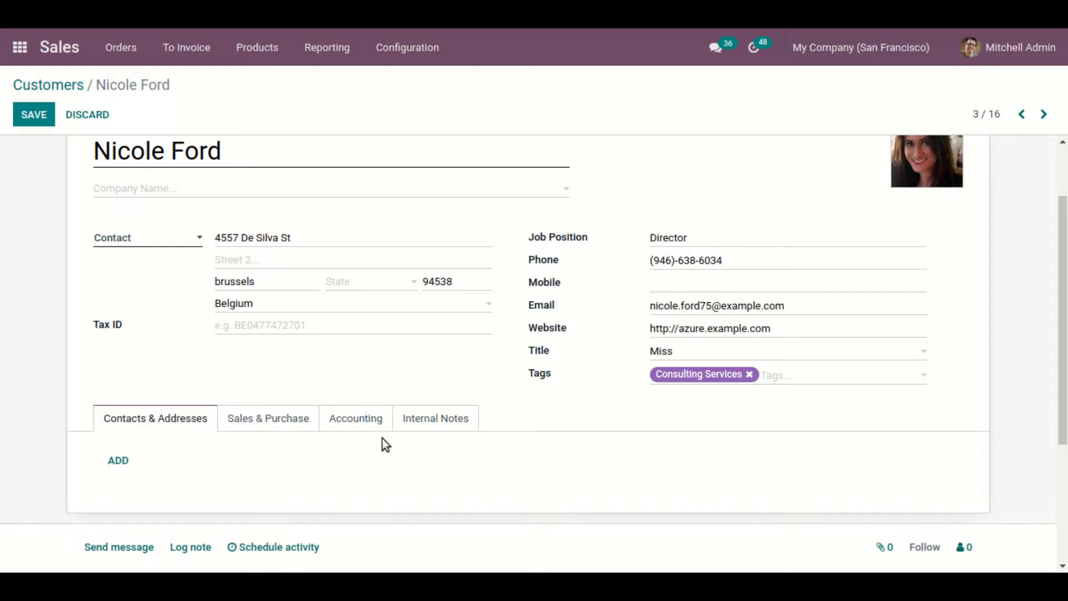
pyautogui.click(133, 470)
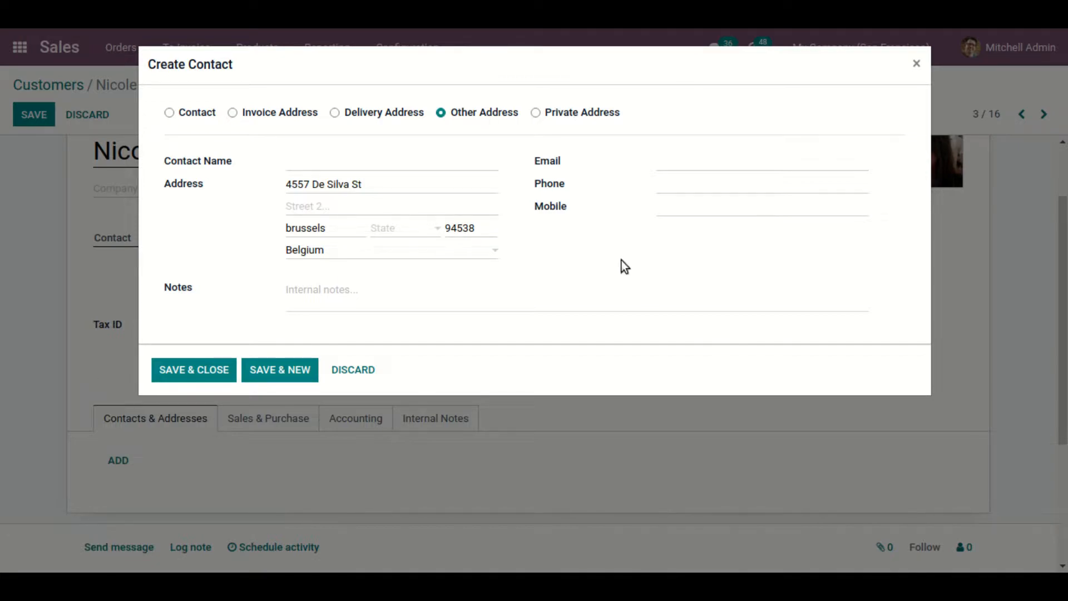
pyautogui.click(367, 371)
pyautogui.scroll(3, 538, 390)
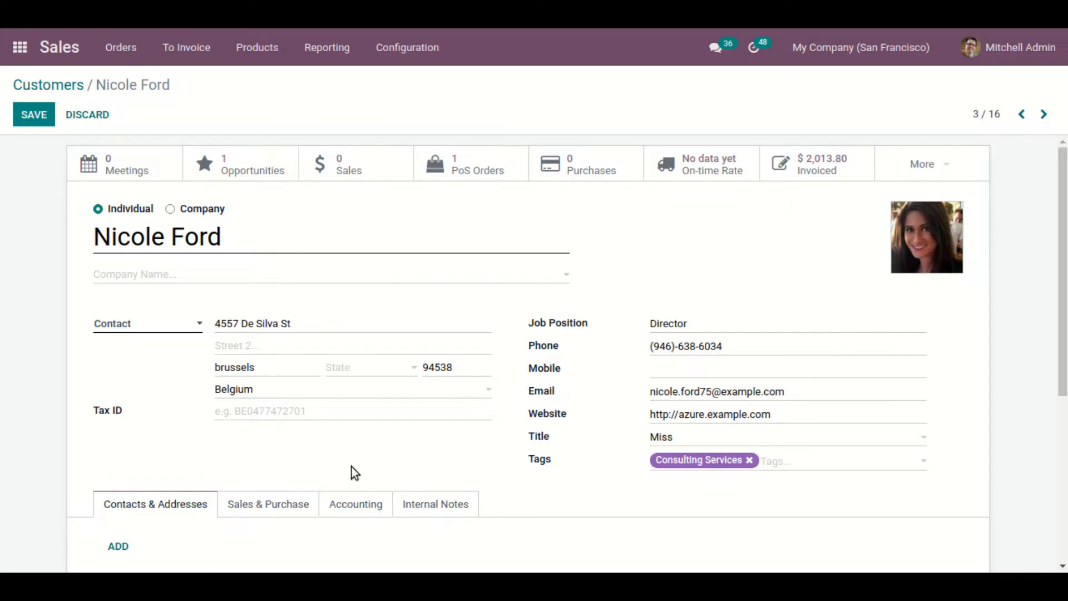
# Examine the customer's Sales & Purchase settings and the available salespersons without selecting one.
pyautogui.scroll(-2, 315, 462)
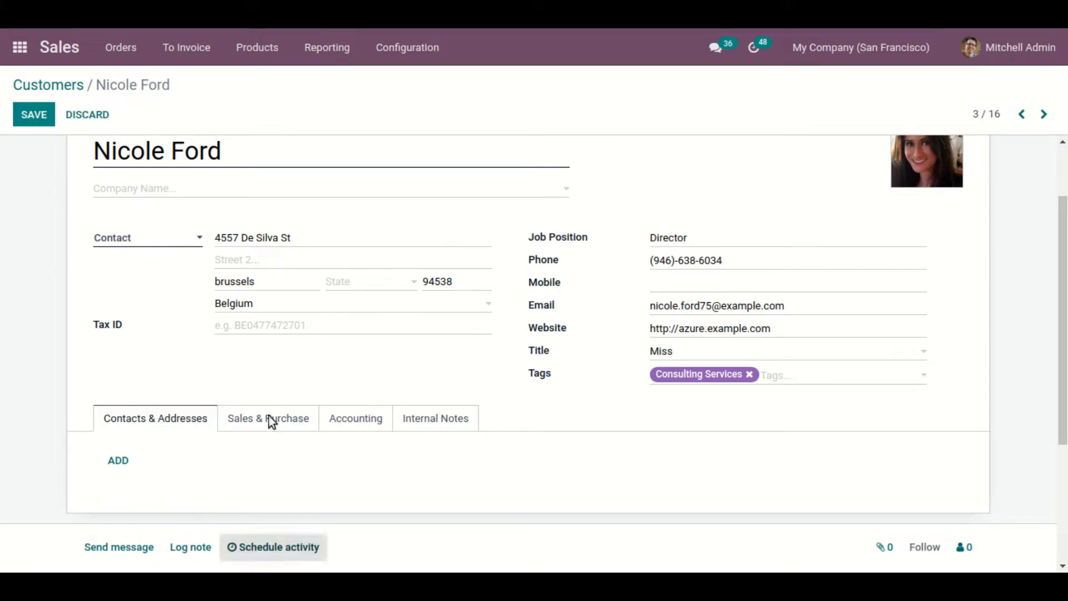
pyautogui.scroll(2, 810, 310)
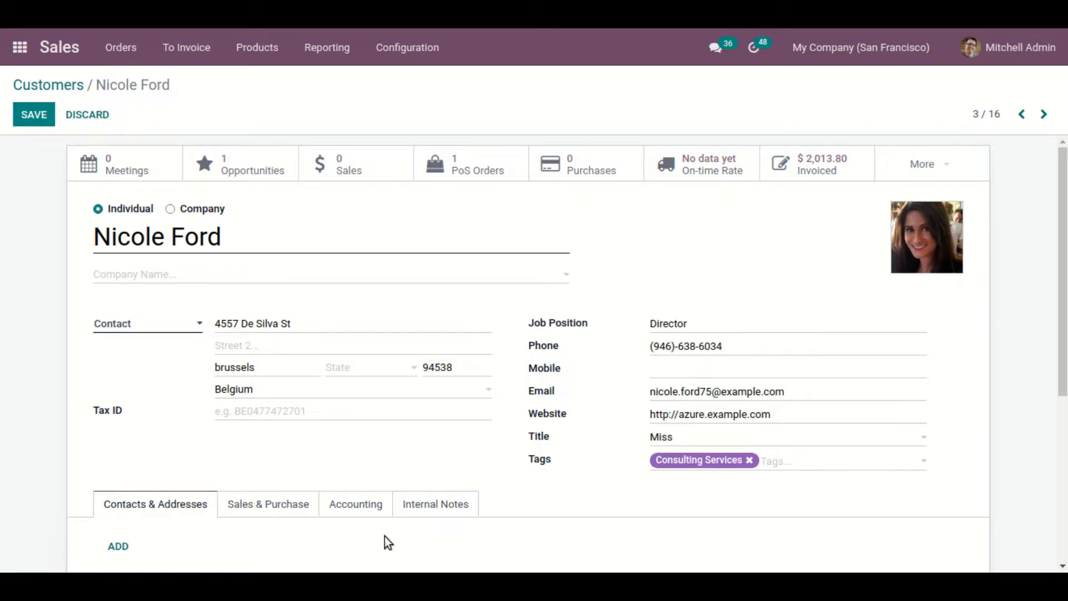
pyautogui.scroll(-1, 452, 499)
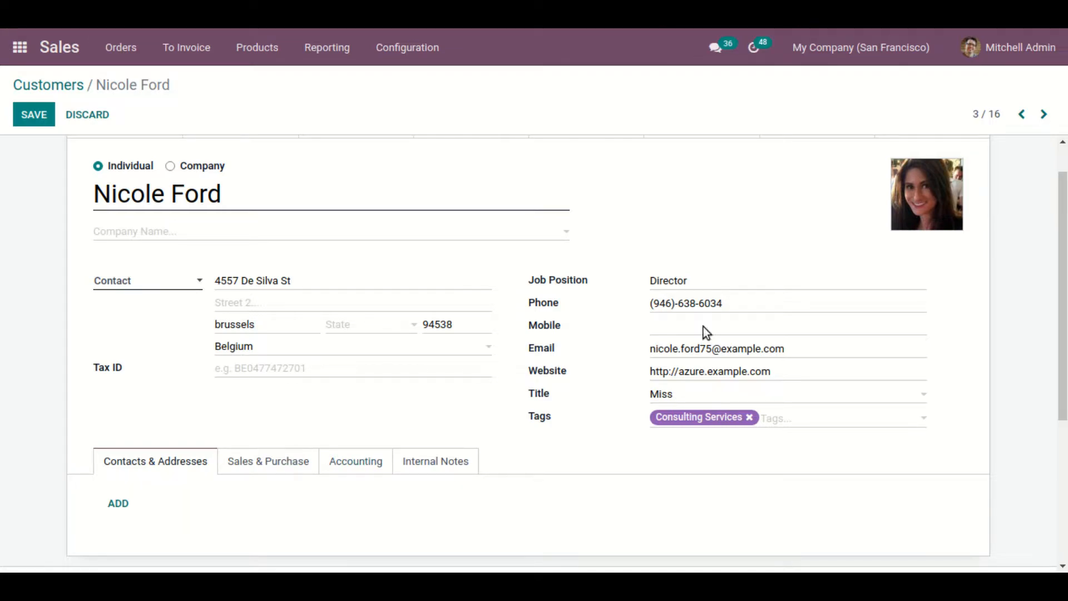
pyautogui.click(245, 460)
pyautogui.scroll(-3, 437, 432)
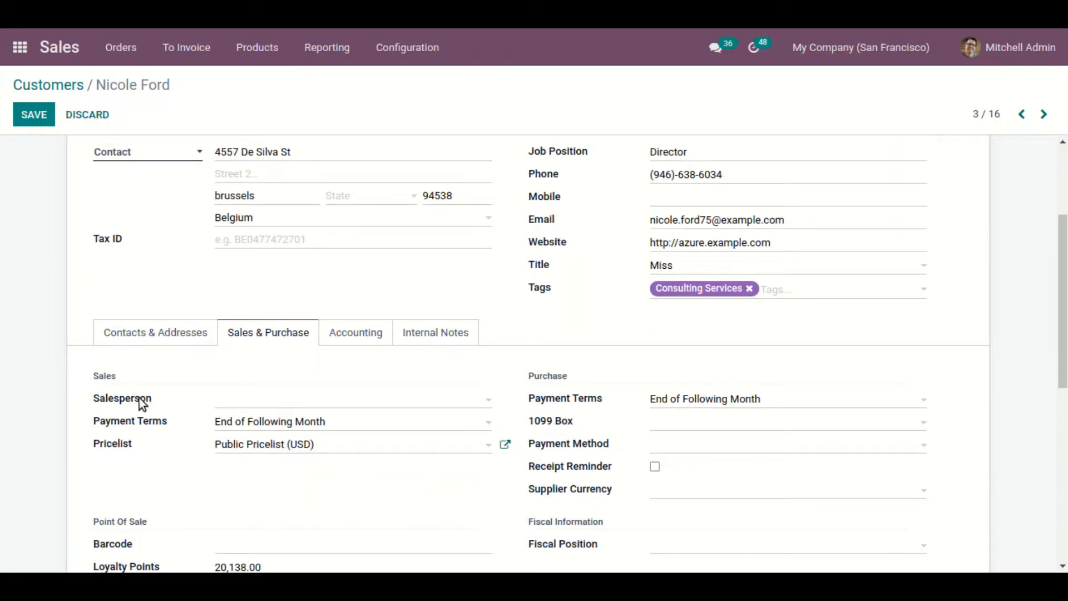
pyautogui.click(426, 409)
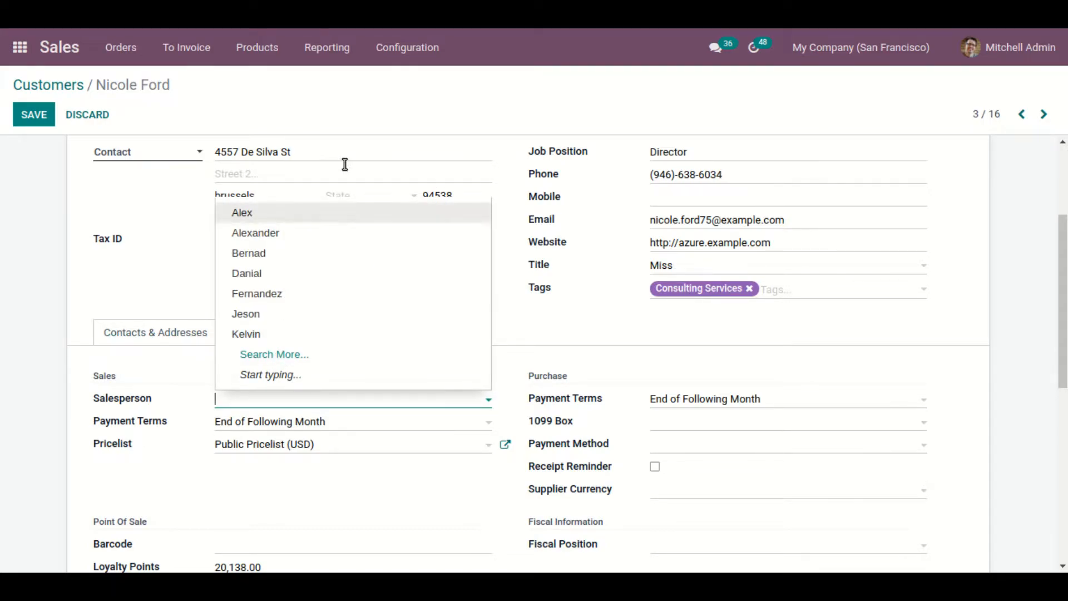
pyautogui.click(396, 480)
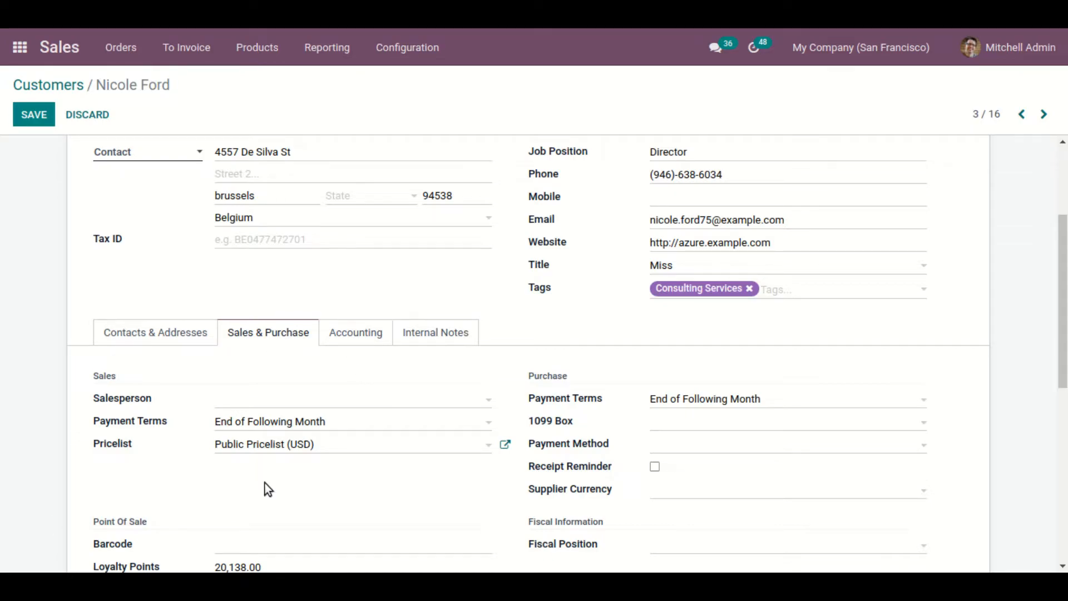
# Review the available pricelists without changing the selection, and read the explanation of the 1099 Box field.
pyautogui.click(350, 452)
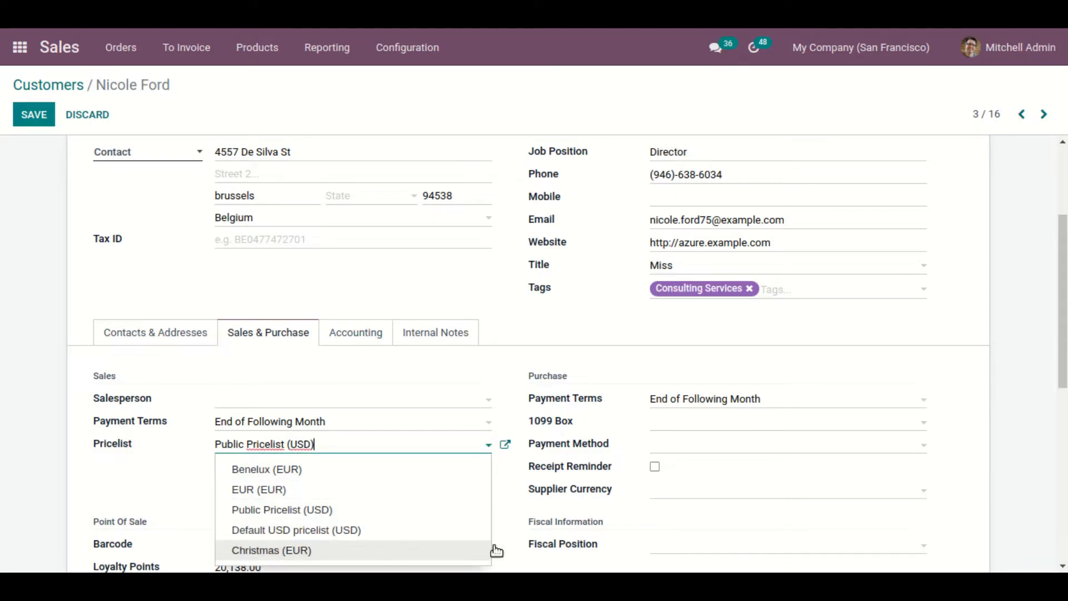
pyautogui.click(506, 502)
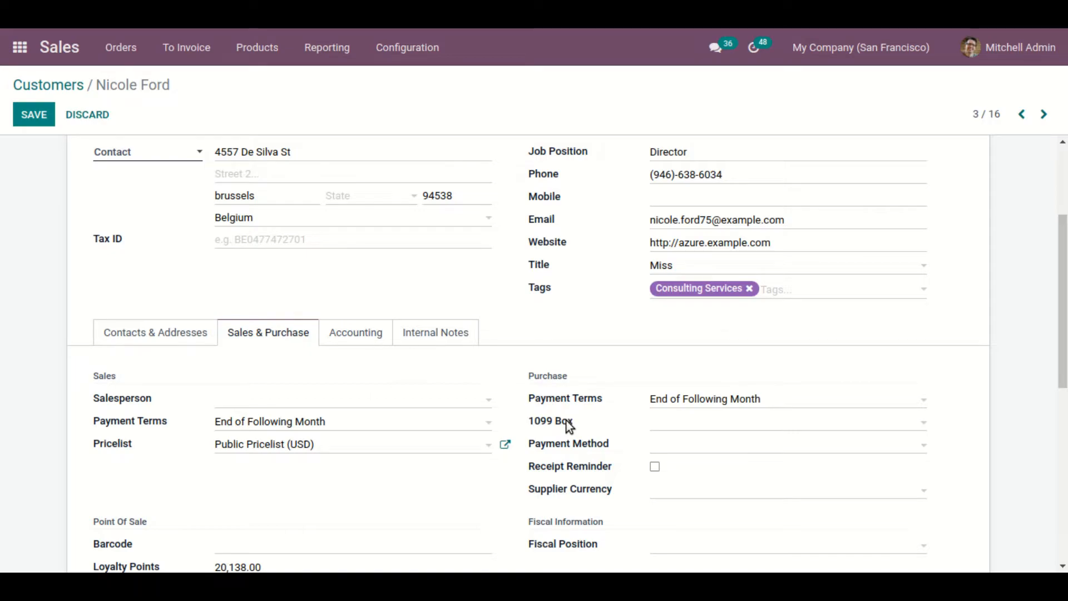
pyautogui.moveTo(568, 425)
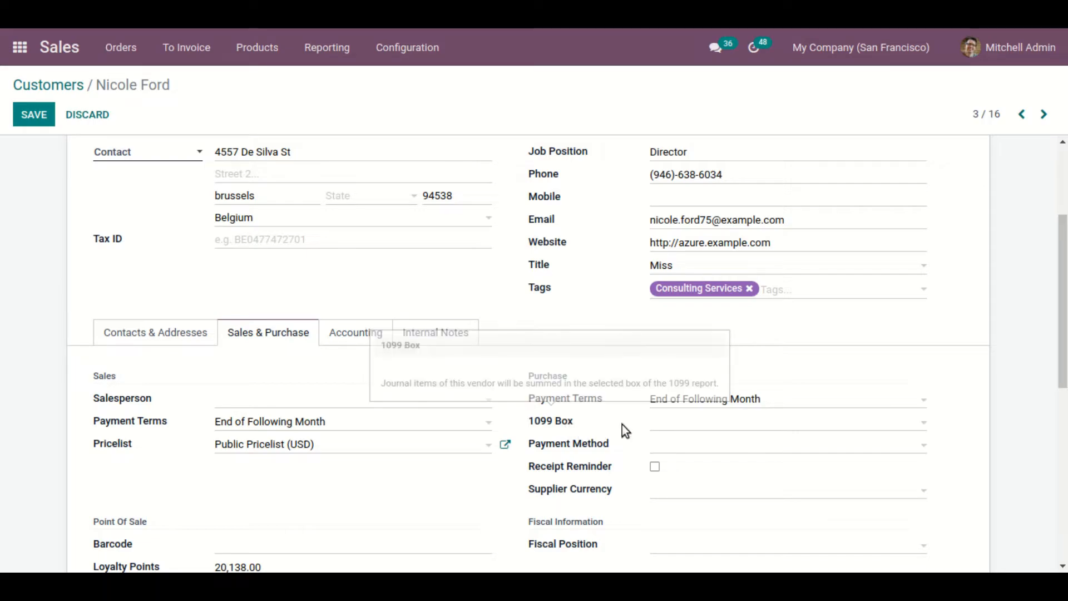
# Review the available 1099 Box categories and payment methods for this customer without selecting any.
pyautogui.click(729, 423)
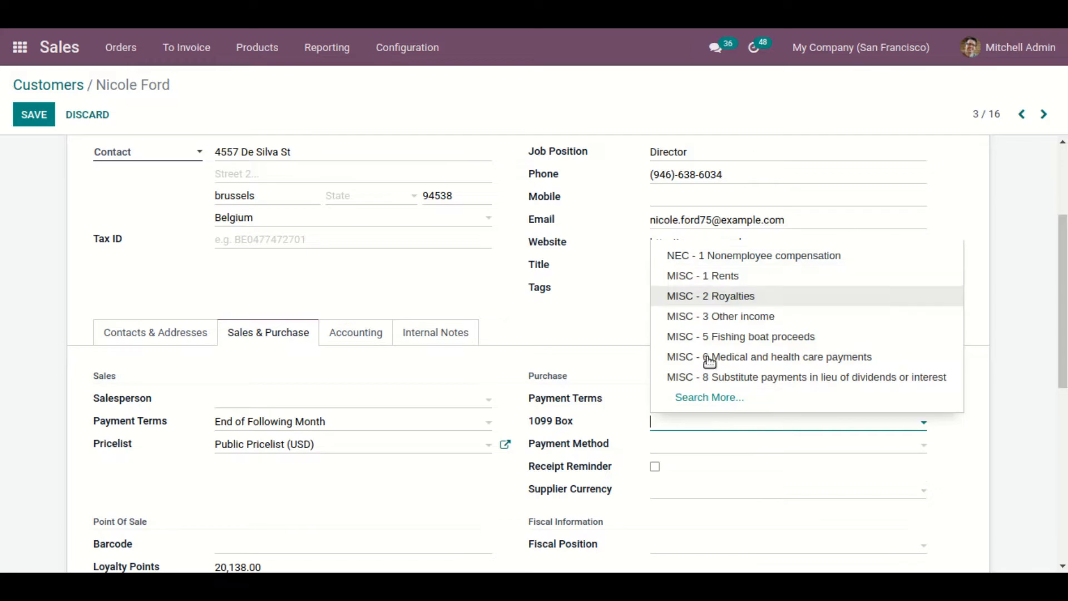
pyautogui.click(997, 491)
pyautogui.click(710, 453)
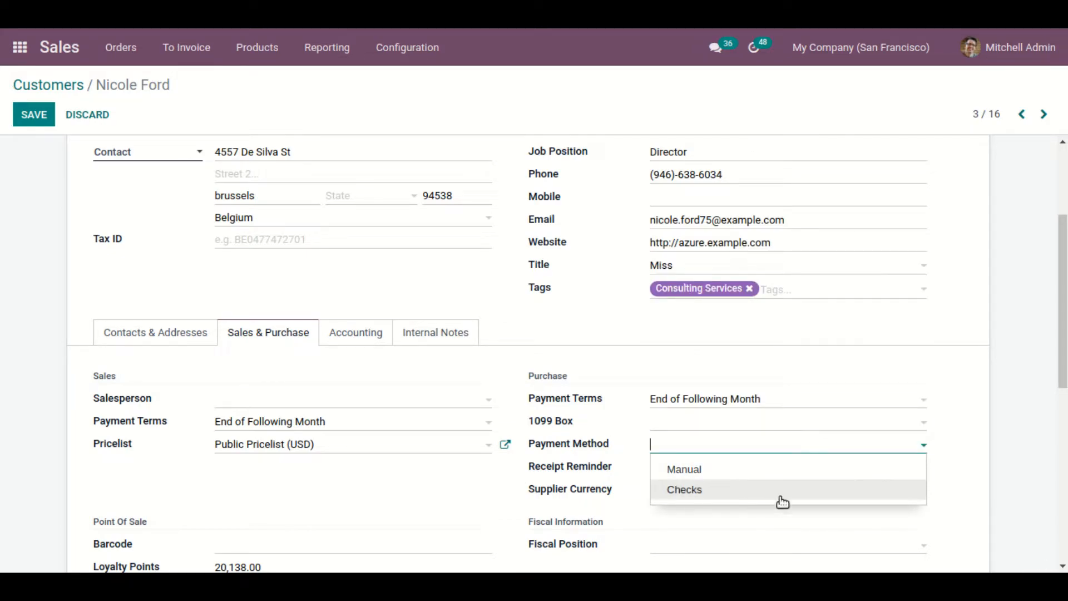
pyautogui.click(973, 470)
# Read the Receipt Reminder explanation and enable the reminder, and check the available supplier currencies without selecting one.
pyautogui.moveTo(591, 473)
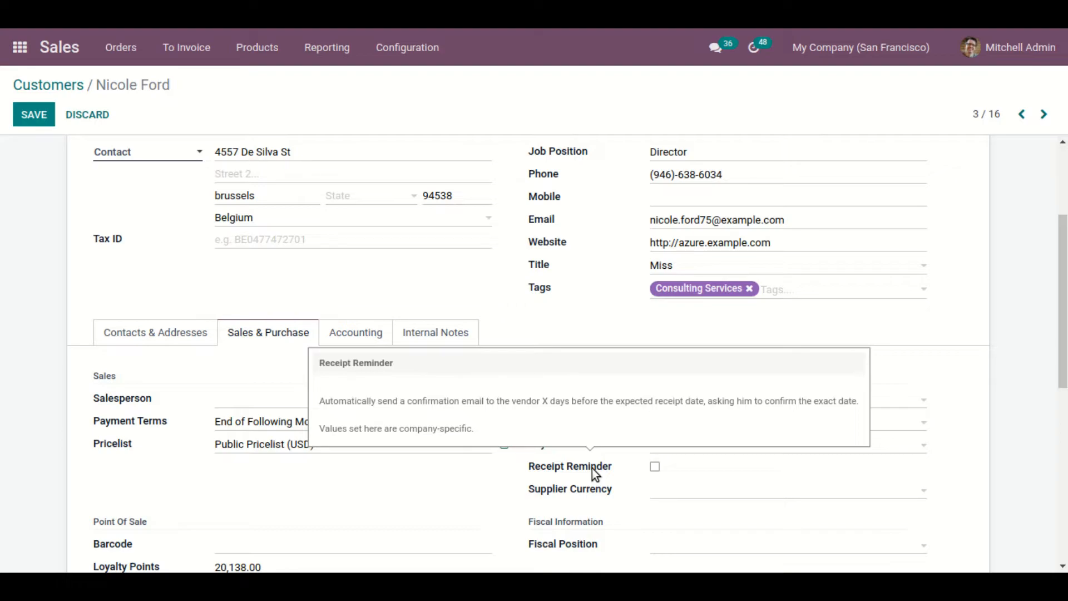
pyautogui.click(654, 466)
pyautogui.click(716, 495)
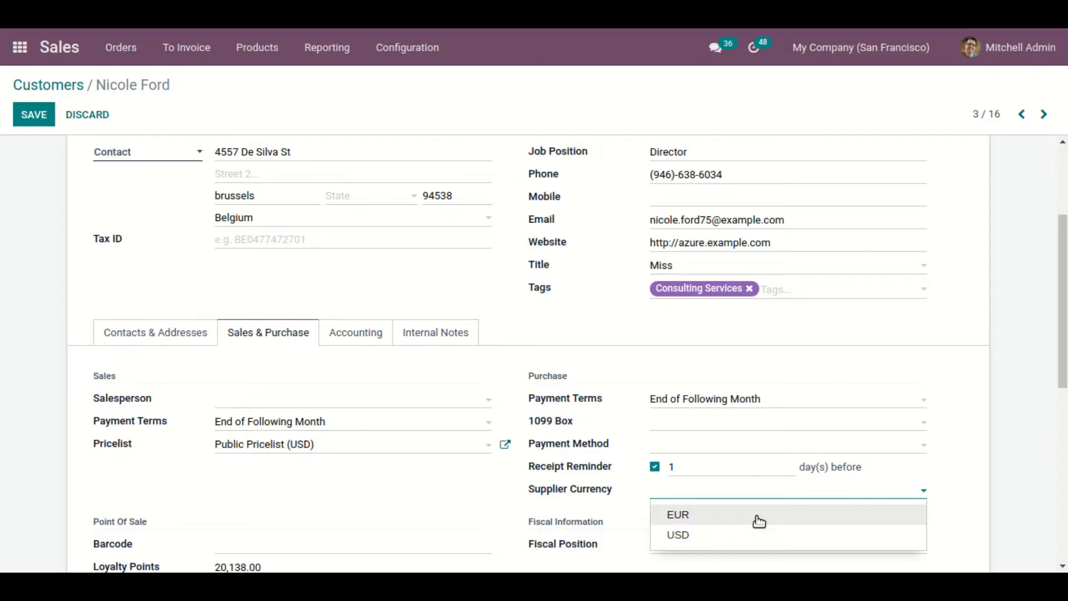
pyautogui.click(466, 532)
# Set the customer's Fiscal Position to Automatic Tax Mapping (TaxCloud).
pyautogui.scroll(-3, 461, 539)
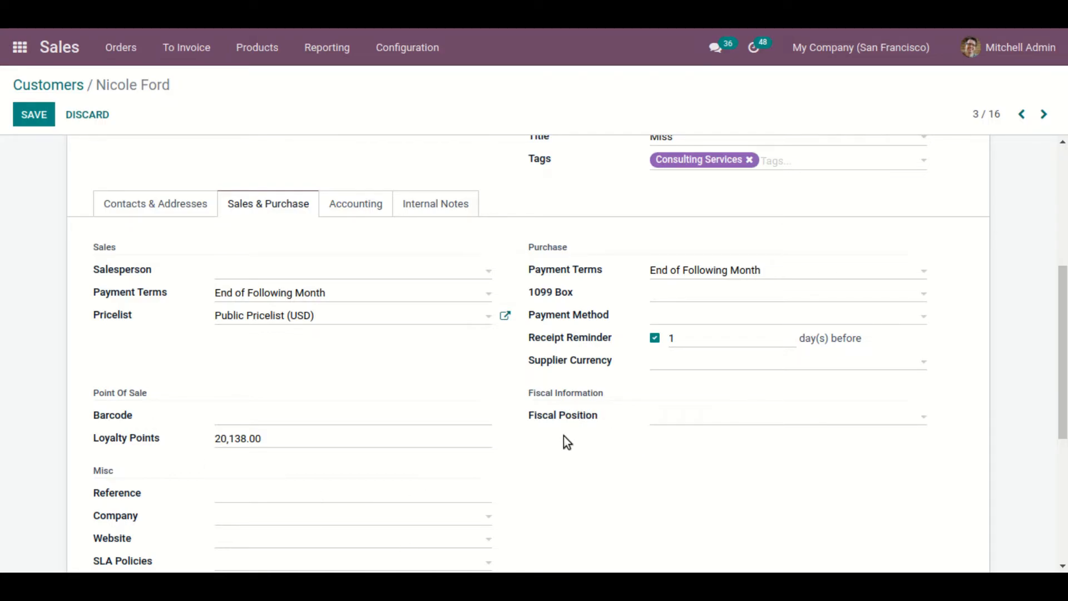
pyautogui.click(735, 418)
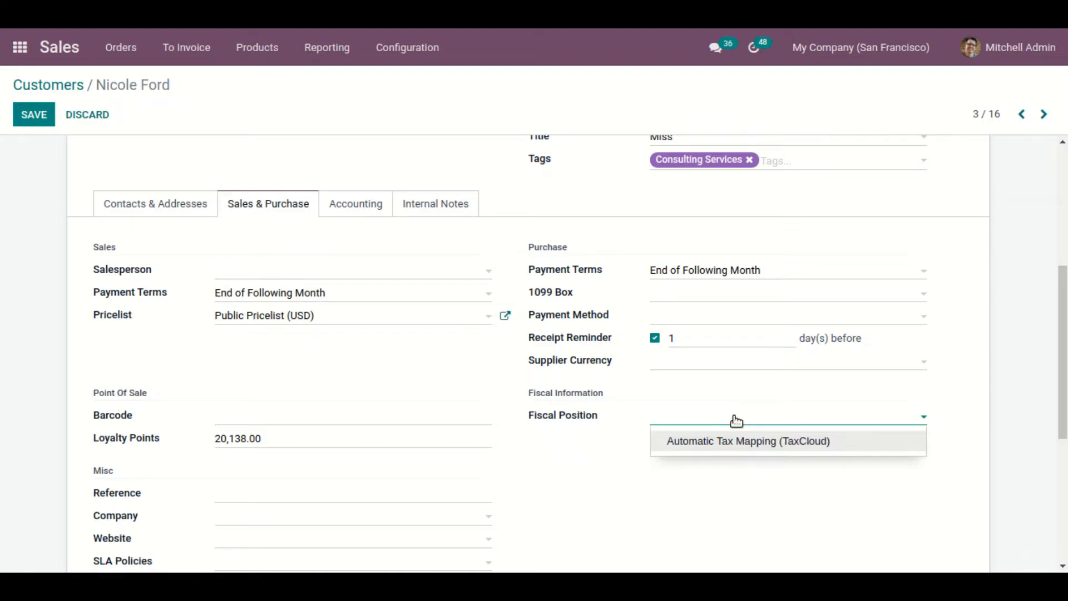
pyautogui.click(705, 442)
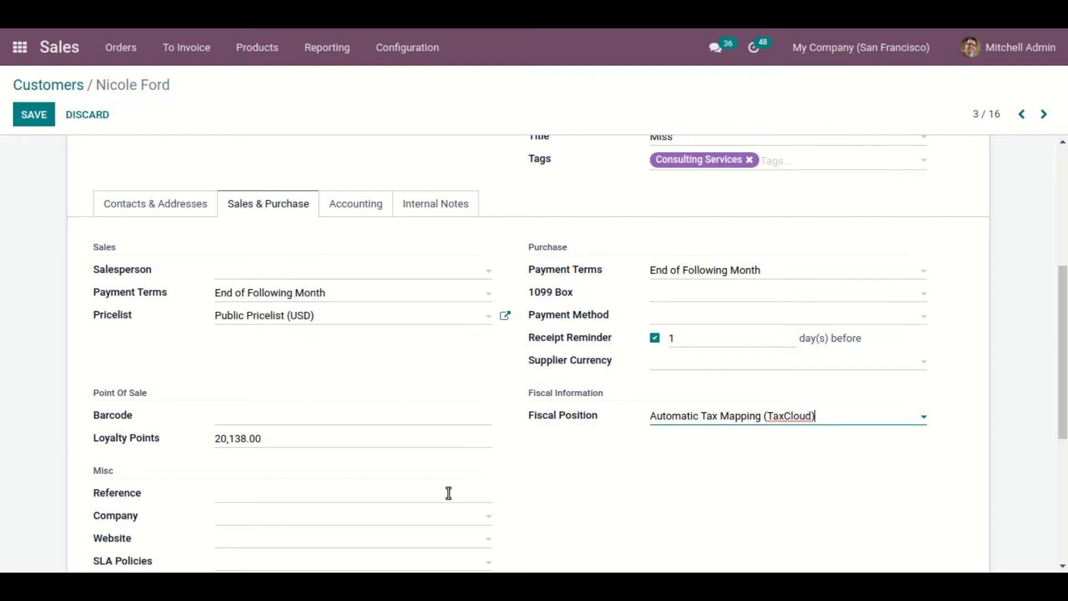
# Examine the Misc settings and the Accounting details, checking the banks offered for a new bank account line without filling it in.
pyautogui.scroll(-3, 386, 527)
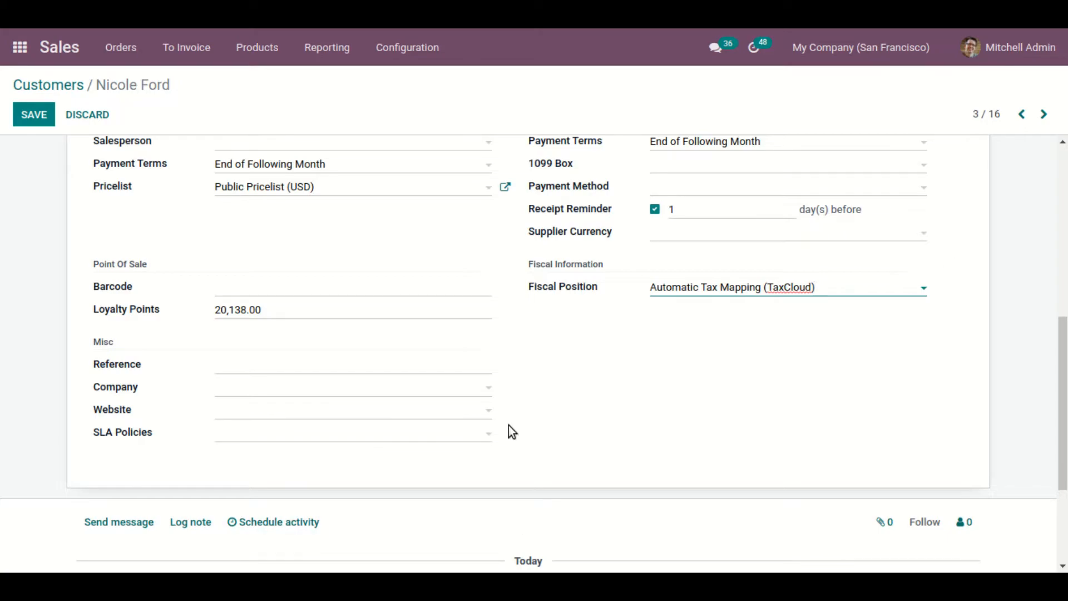
pyautogui.scroll(3, 510, 425)
pyautogui.click(351, 247)
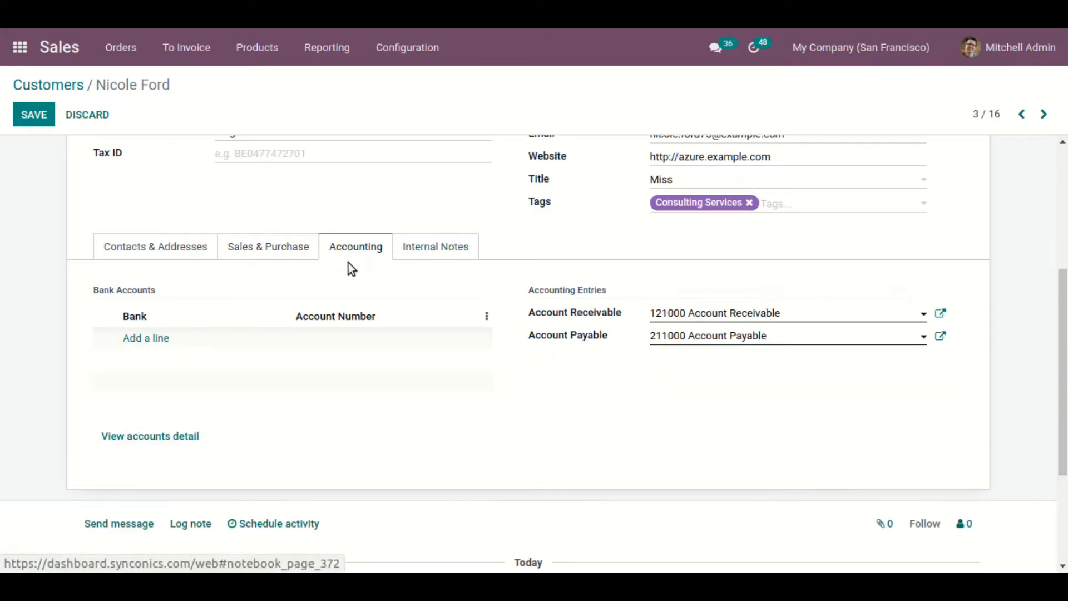
pyautogui.click(151, 339)
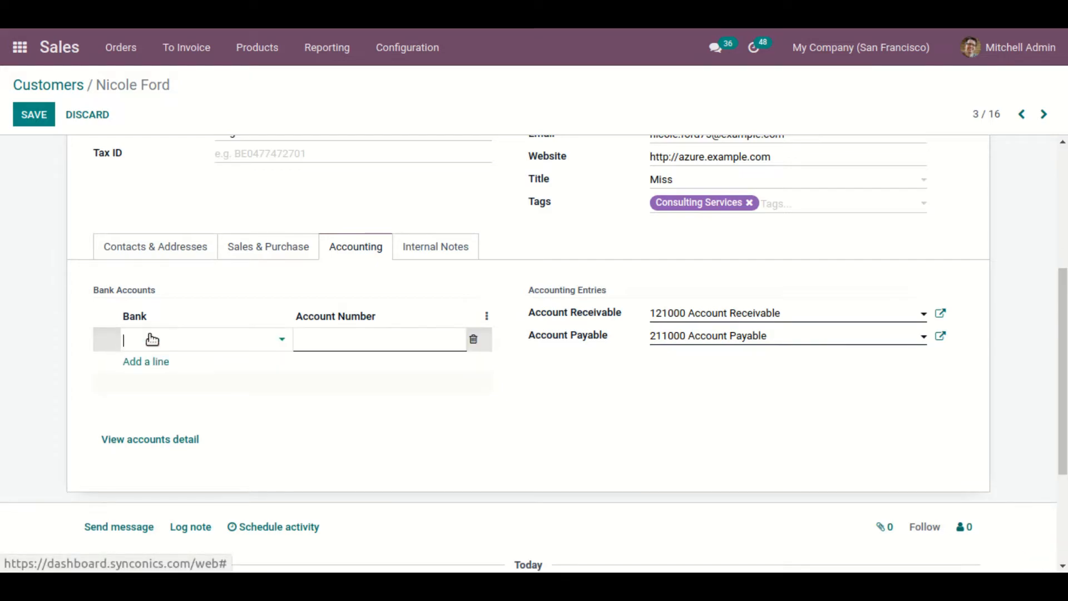
pyautogui.click(282, 341)
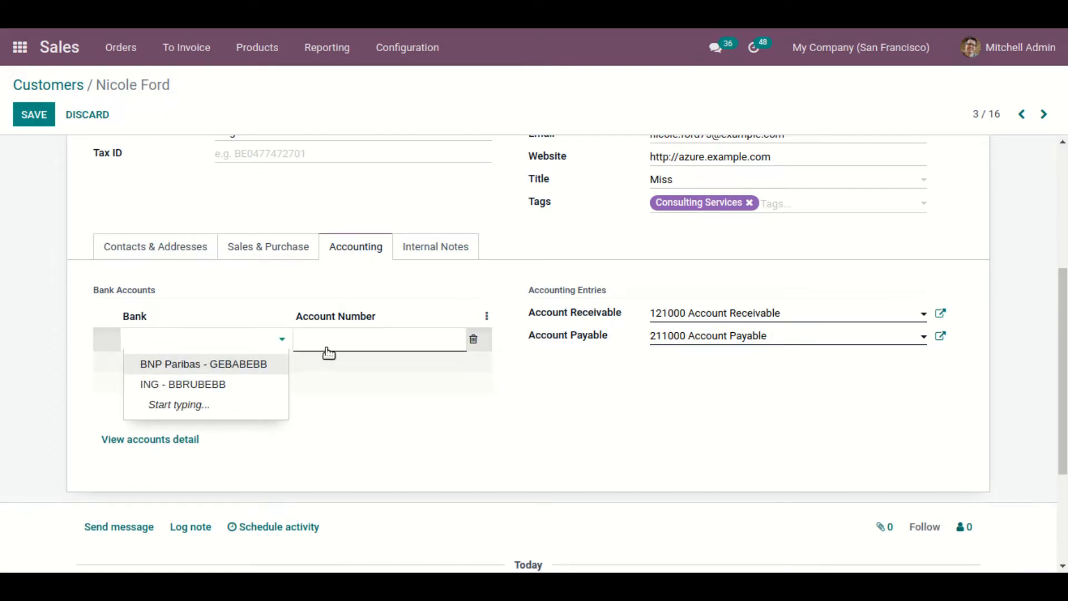
pyautogui.click(370, 337)
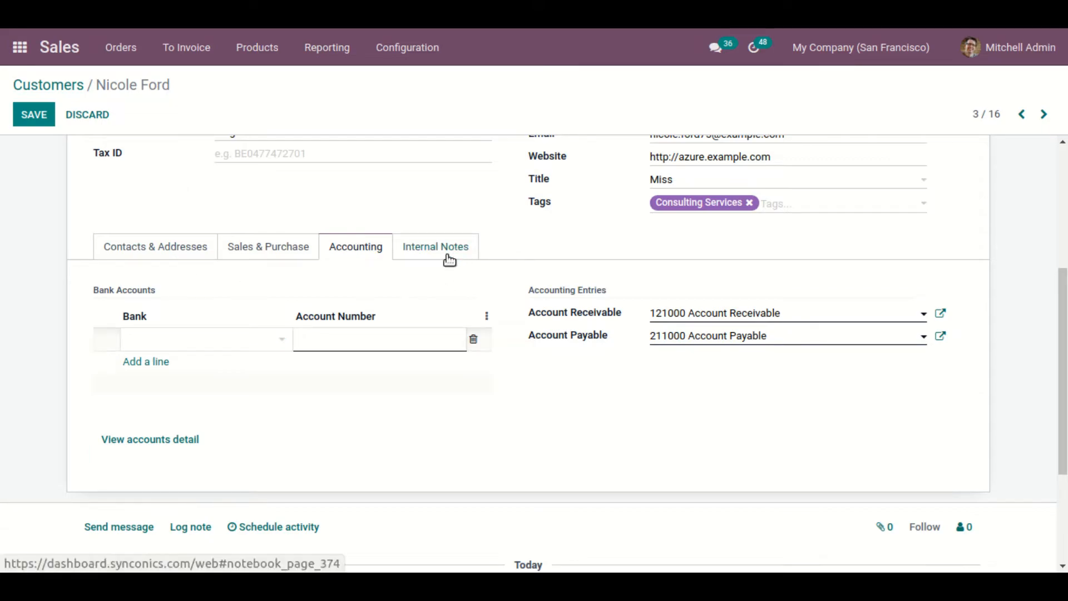
# Examine the customer's internal notes area and the available sales order warning types without changing the warning.
pyautogui.click(449, 250)
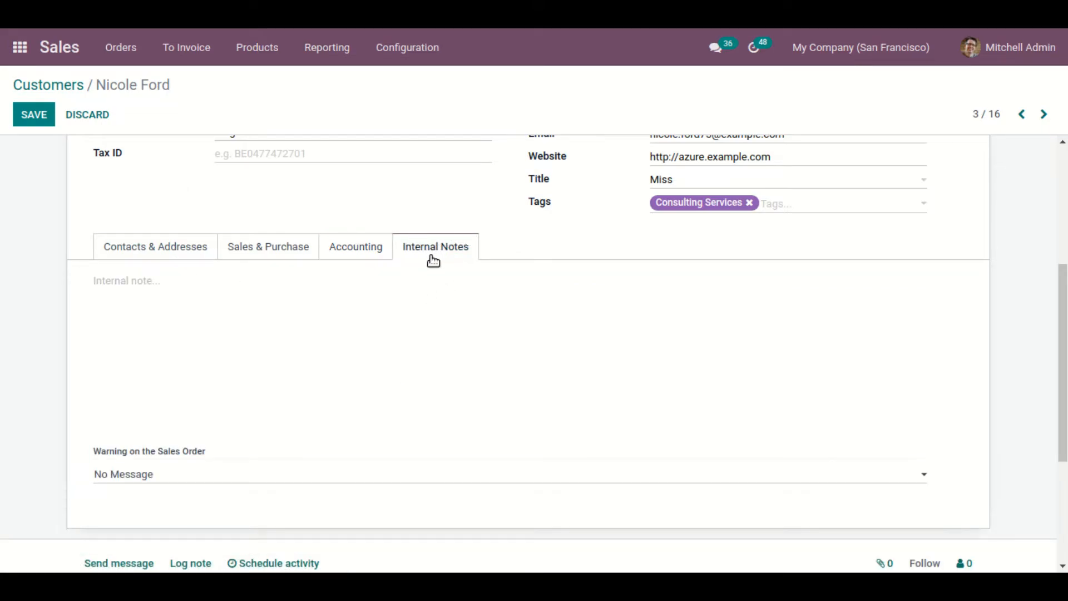
pyautogui.click(106, 305)
pyautogui.click(204, 478)
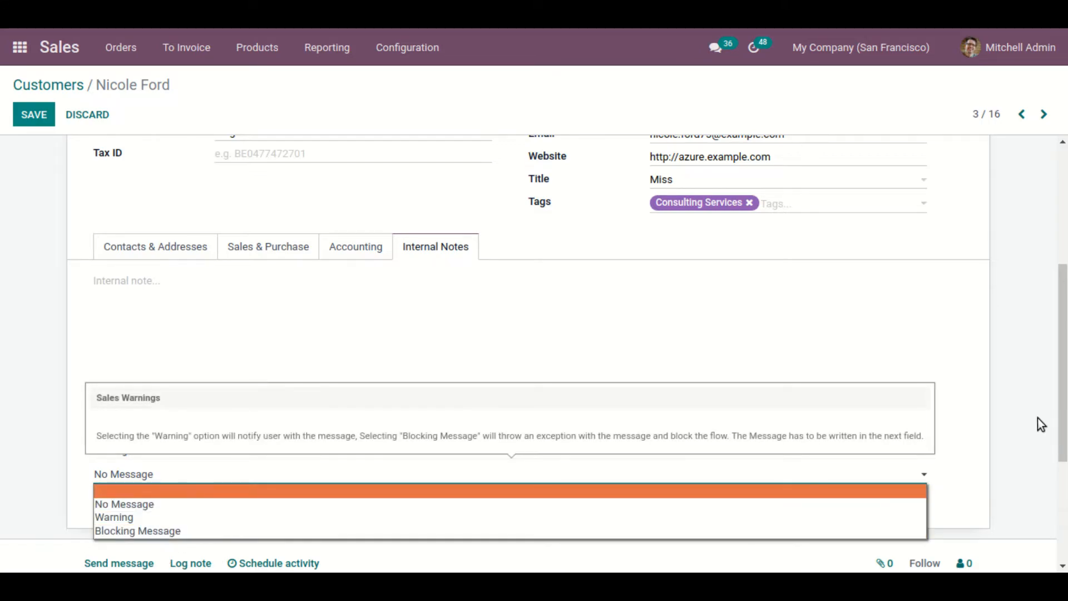
pyautogui.click(1004, 438)
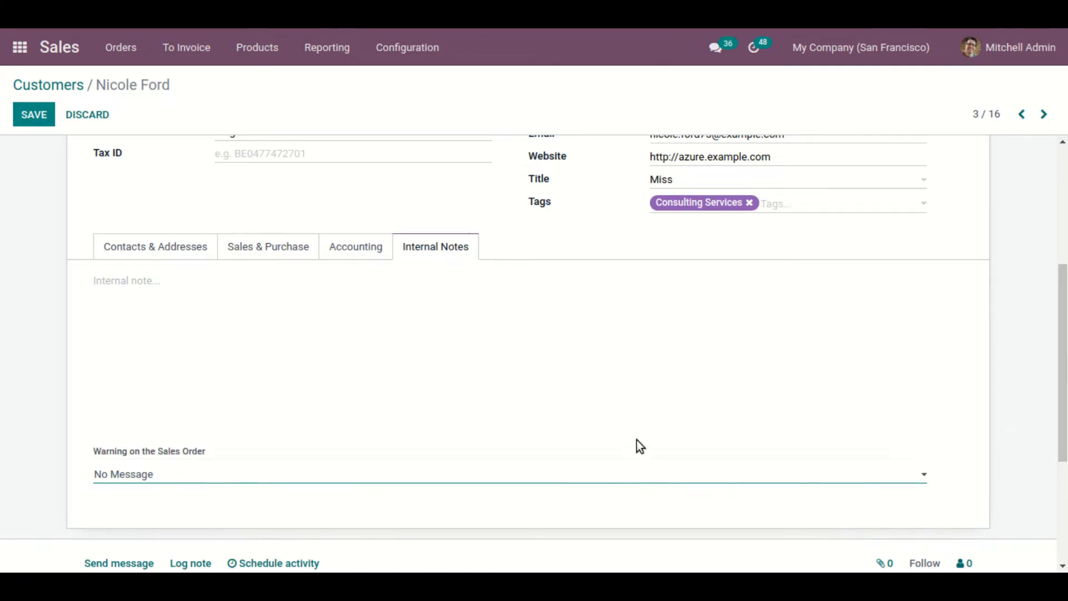
# Return to the customer's contacts and addresses, check the message history and save the record.
pyautogui.click(167, 252)
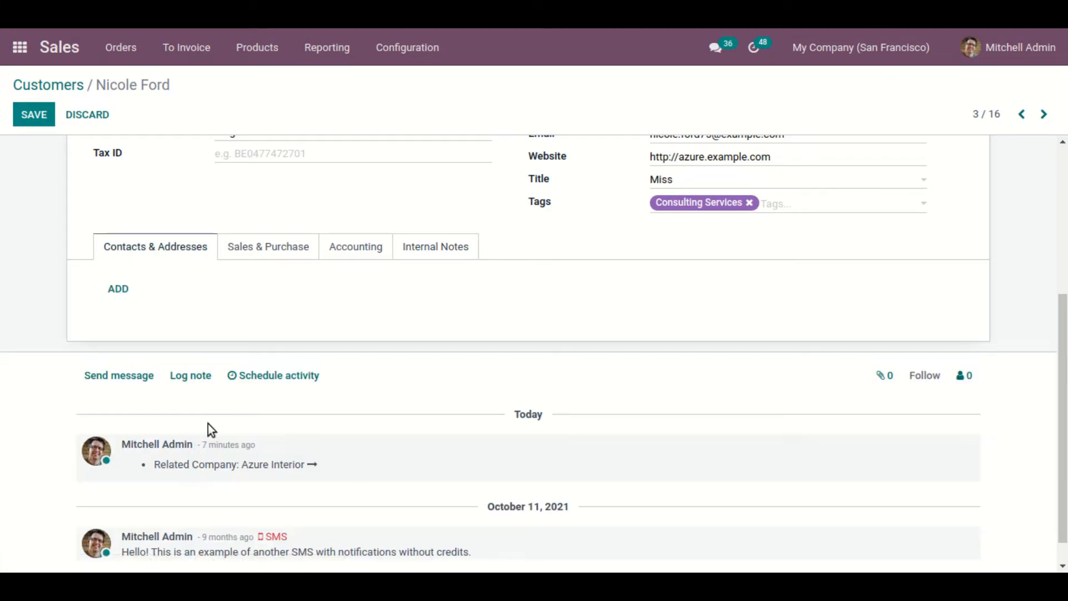
pyautogui.scroll(-1, 222, 423)
pyautogui.scroll(5, 634, 212)
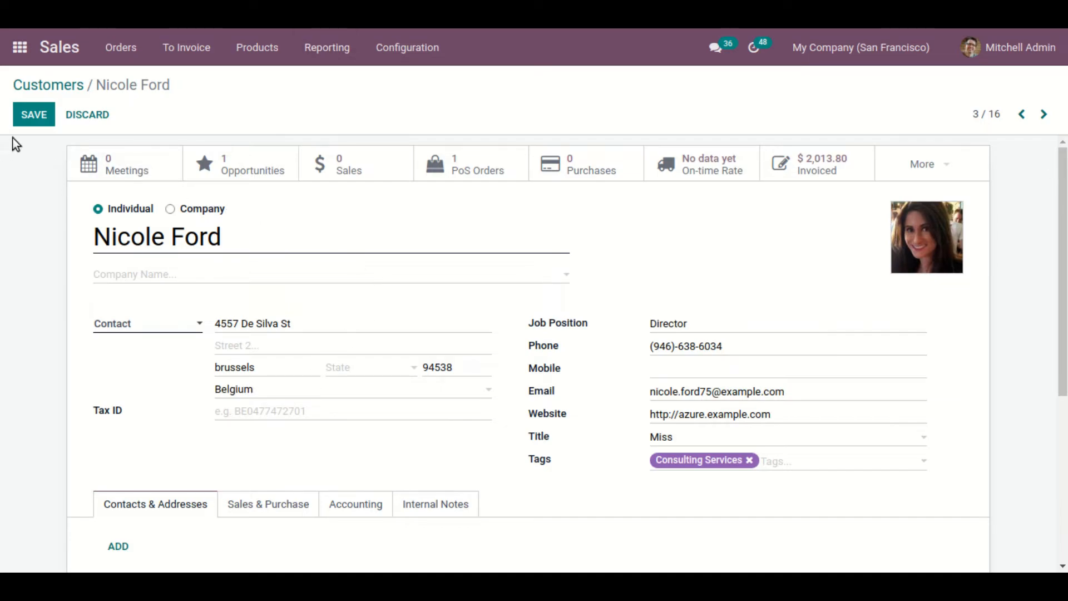
pyautogui.click(32, 116)
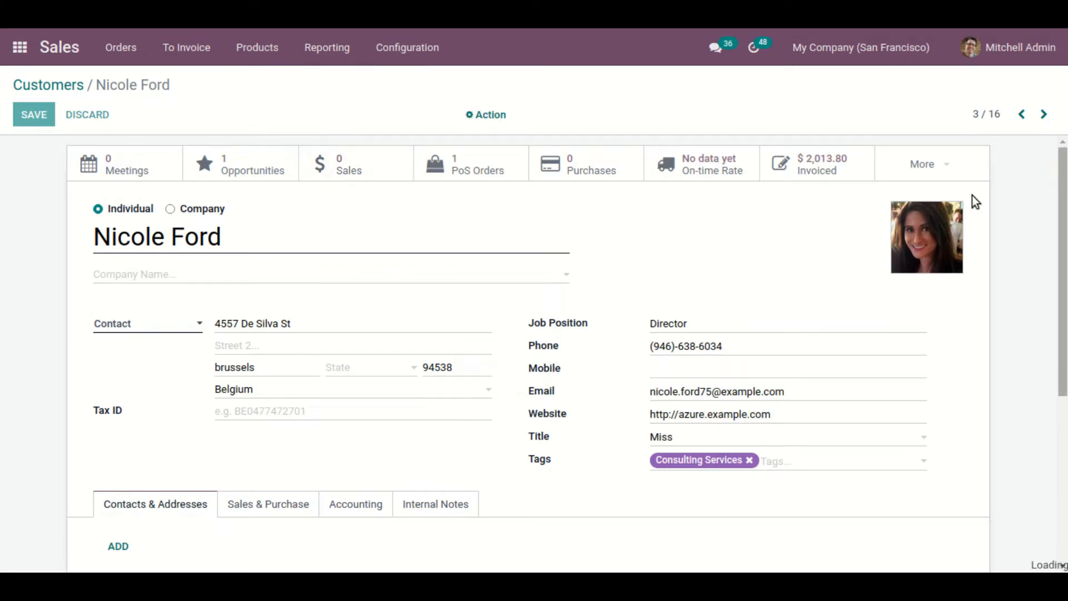
# Examine the customer's linked records, including the opportunities pipeline, and the actions available for the record without running any.
pyautogui.click(943, 174)
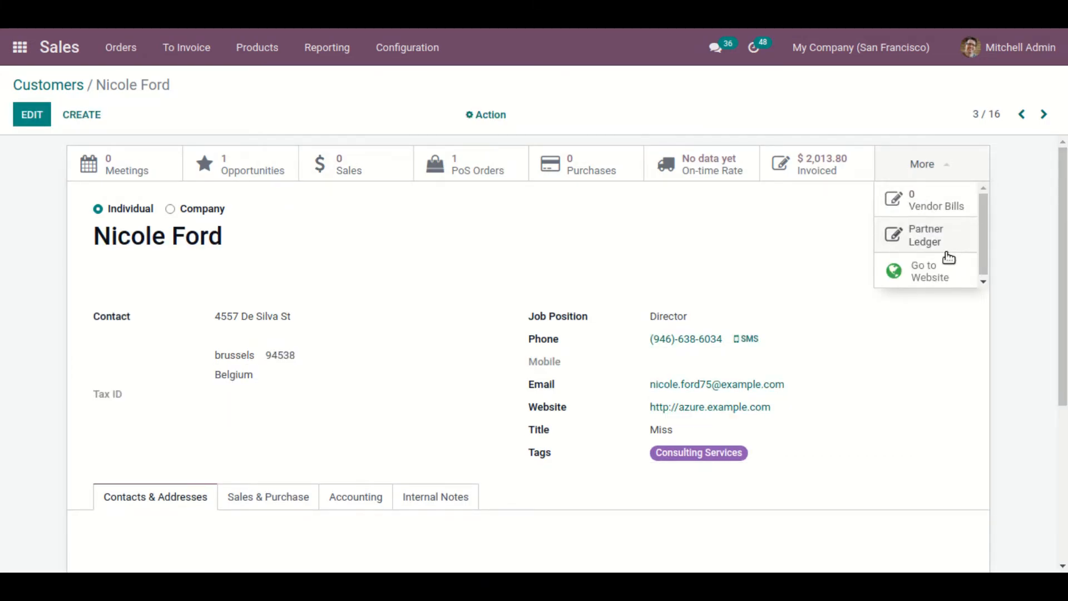
pyautogui.click(163, 111)
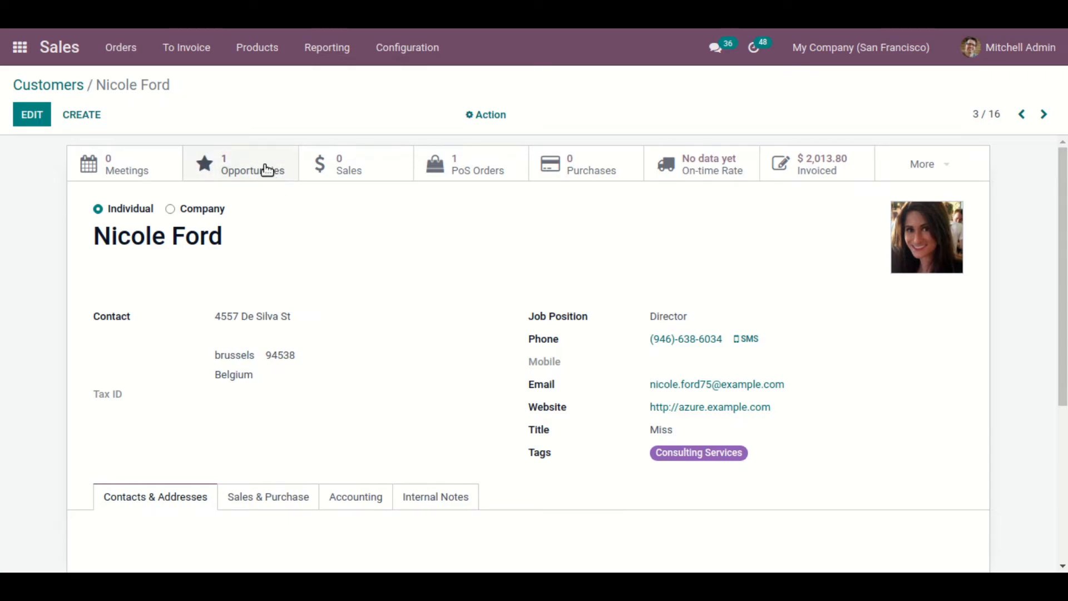
pyautogui.click(272, 175)
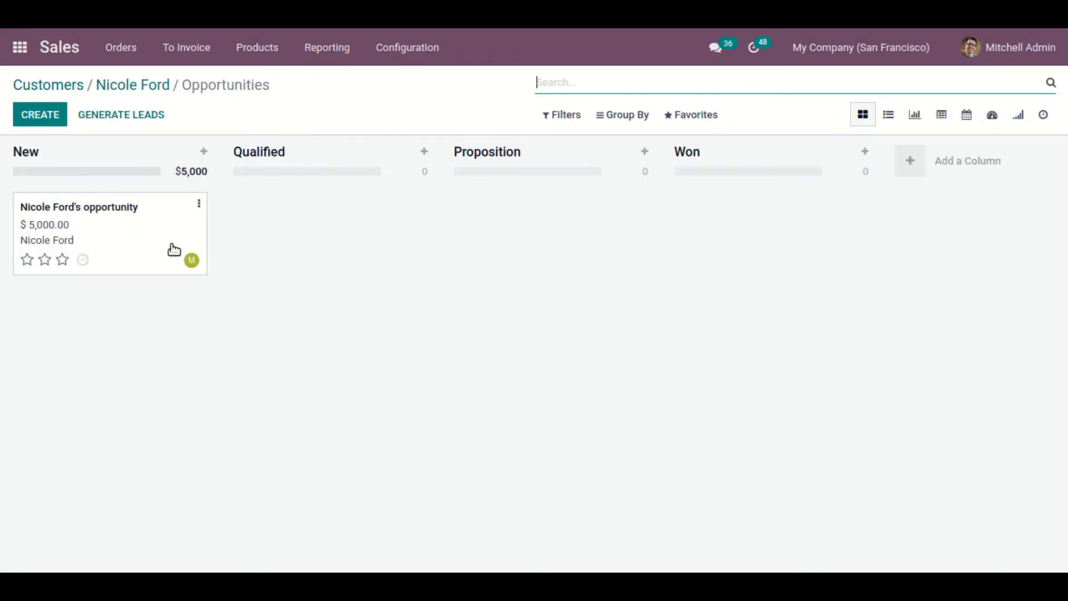
pyautogui.click(157, 84)
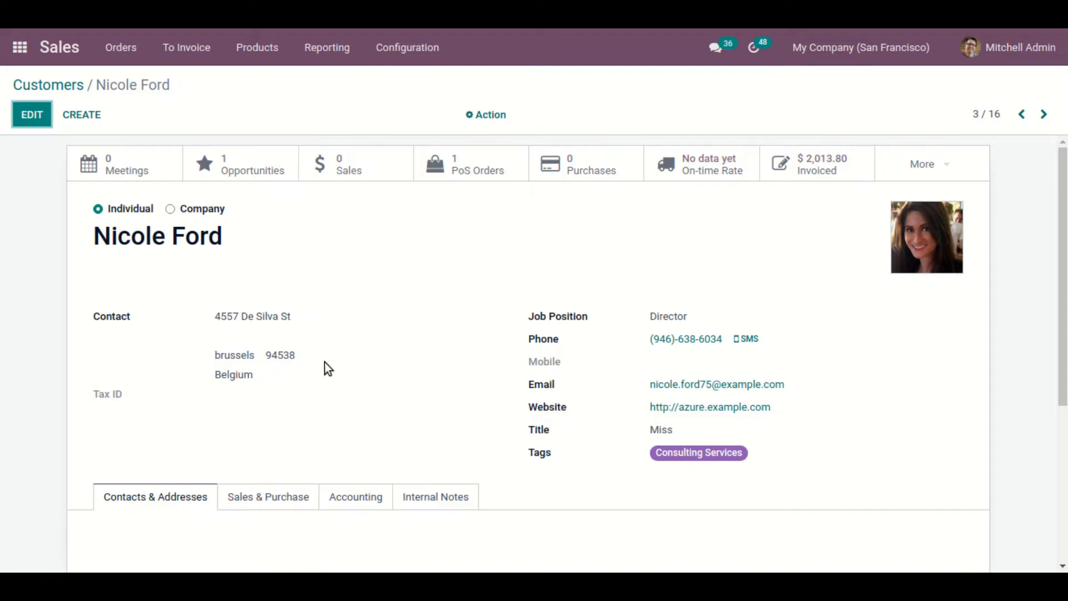
pyautogui.click(495, 119)
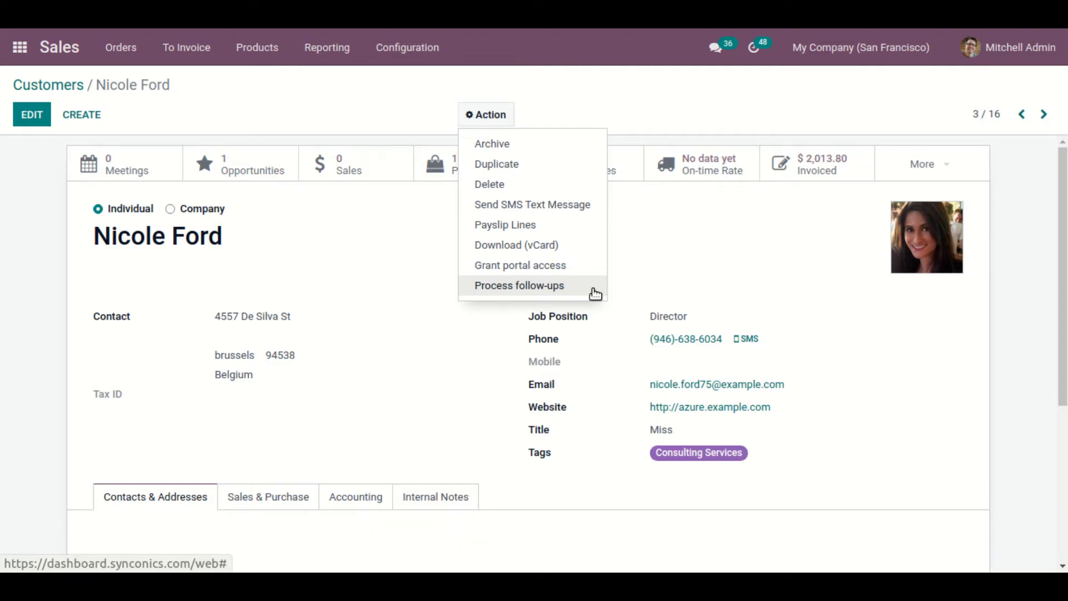
pyautogui.click(881, 511)
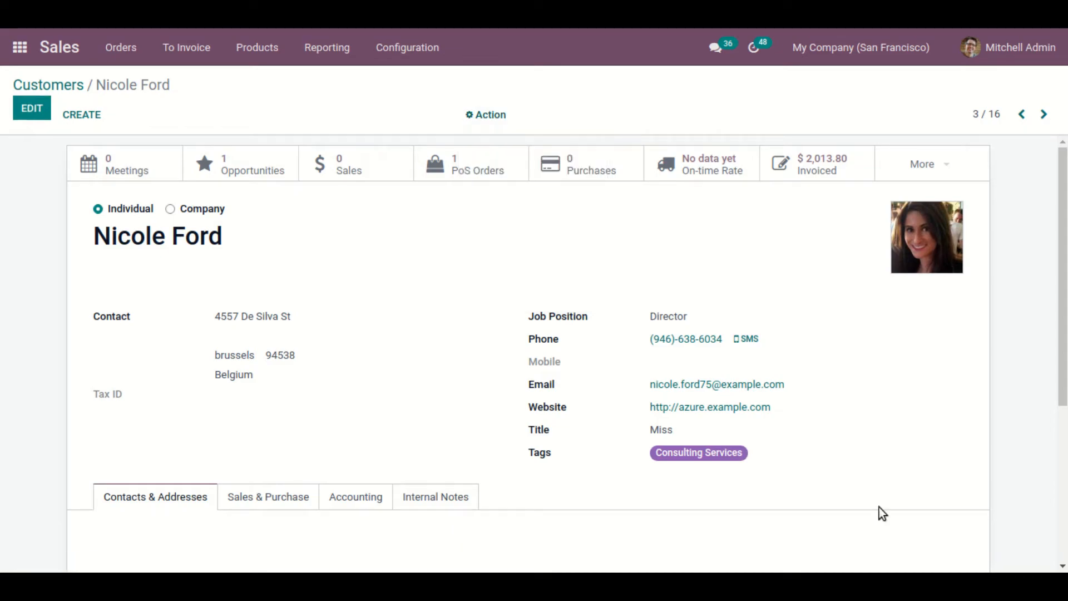
# Examine the options for sending a message to followers and logging an internal note, without posting anything.
pyautogui.scroll(-2, 880, 511)
pyautogui.scroll(-4, 889, 564)
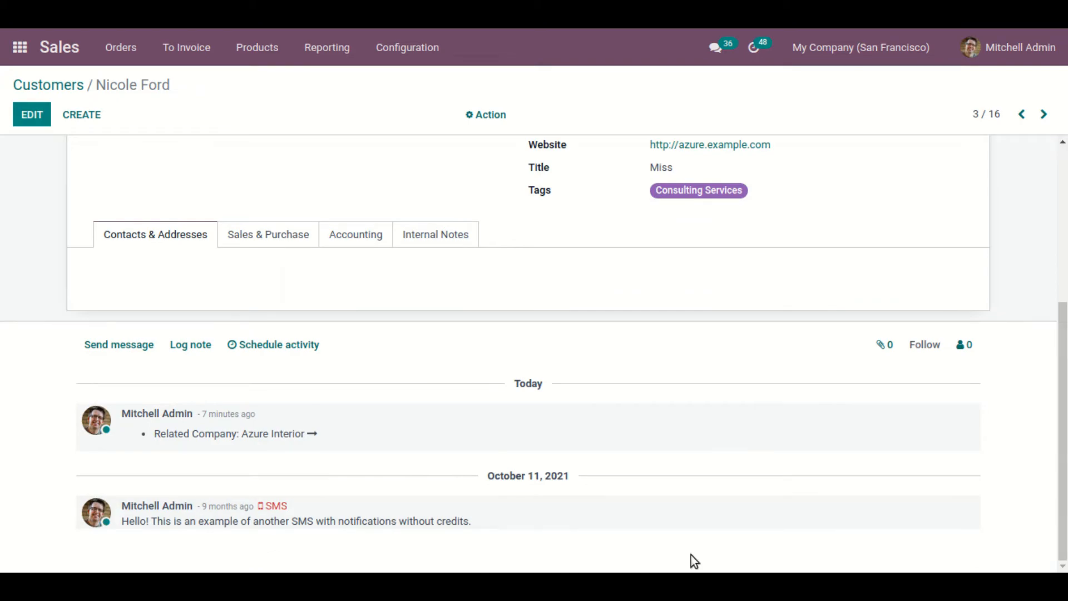
pyautogui.click(91, 348)
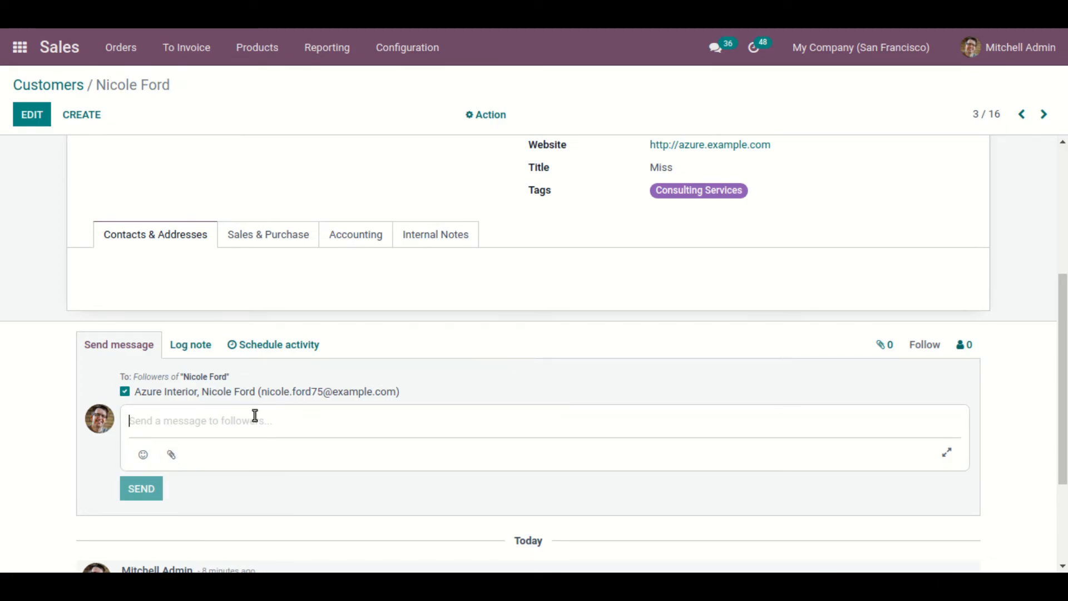
pyautogui.click(198, 344)
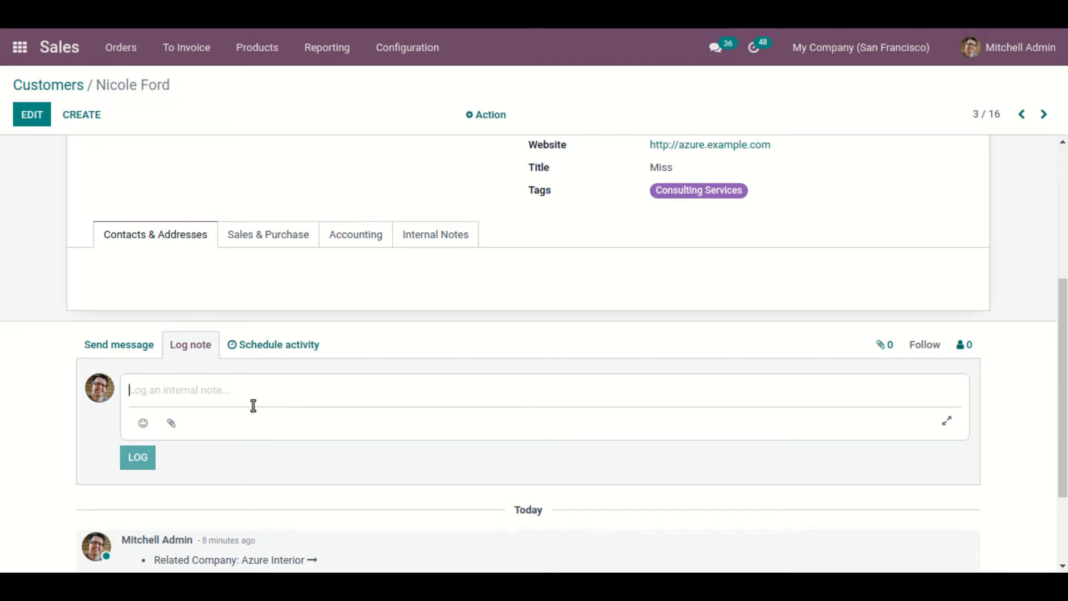
pyautogui.click(179, 401)
pyautogui.scroll(-3, 293, 447)
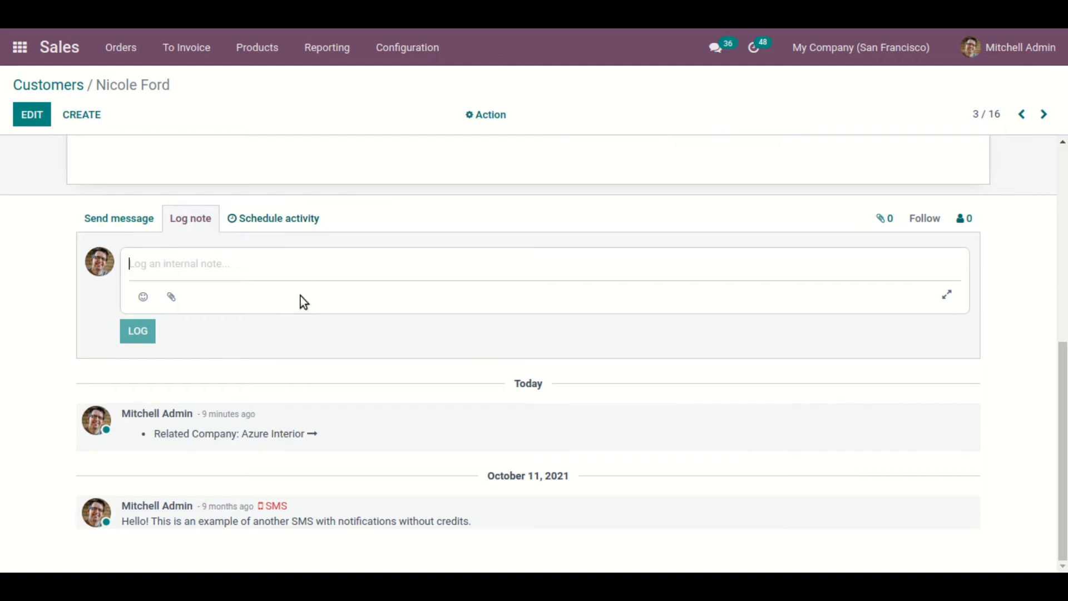
# Start scheduling an activity for the customer, review the activity types and choose Call.
pyautogui.click(292, 235)
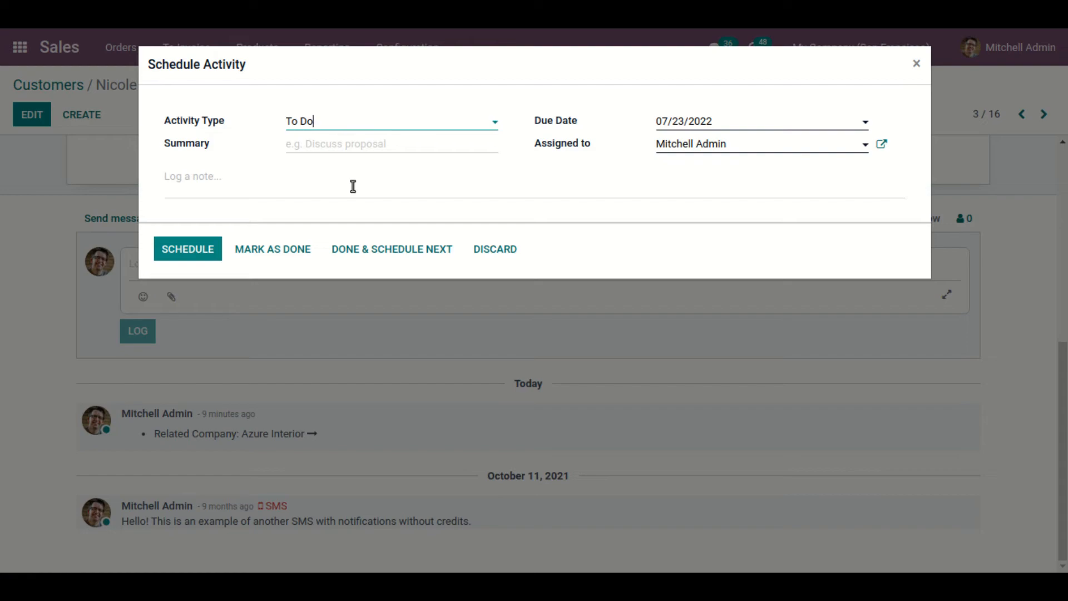
pyautogui.click(428, 127)
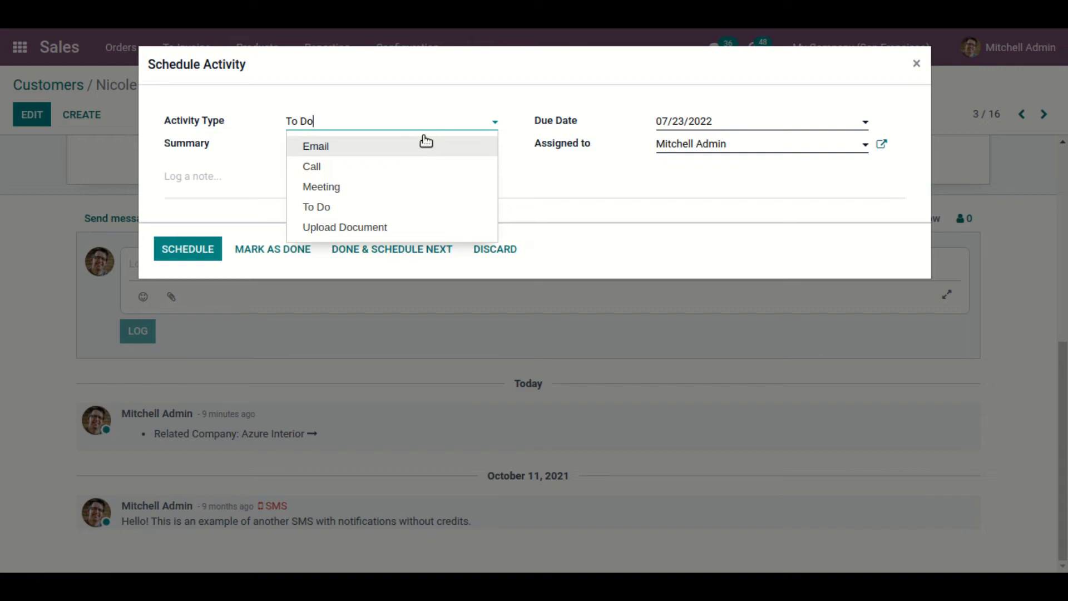
pyautogui.click(612, 246)
pyautogui.click(371, 127)
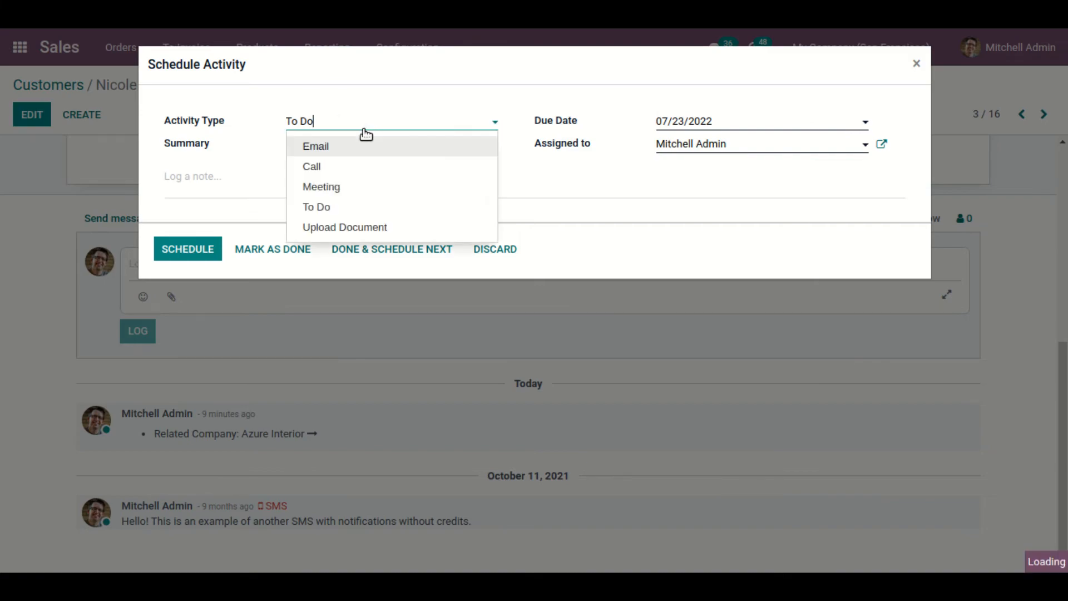
pyautogui.click(369, 168)
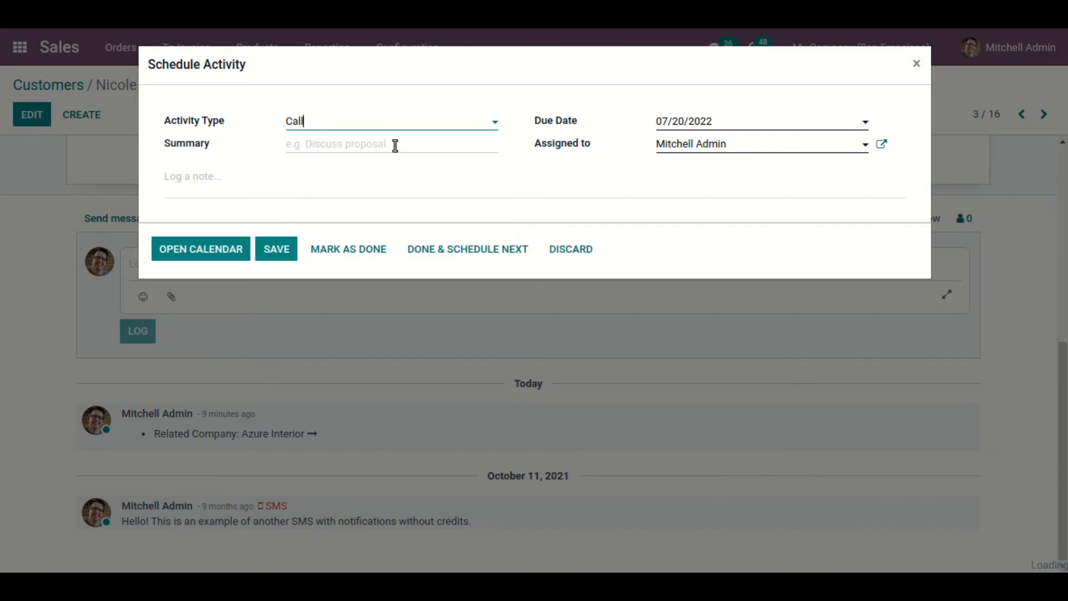
# Enter "Have to call customer" as the summary of the call activity.
pyautogui.click(364, 145)
pyautogui.write('HAve to call')
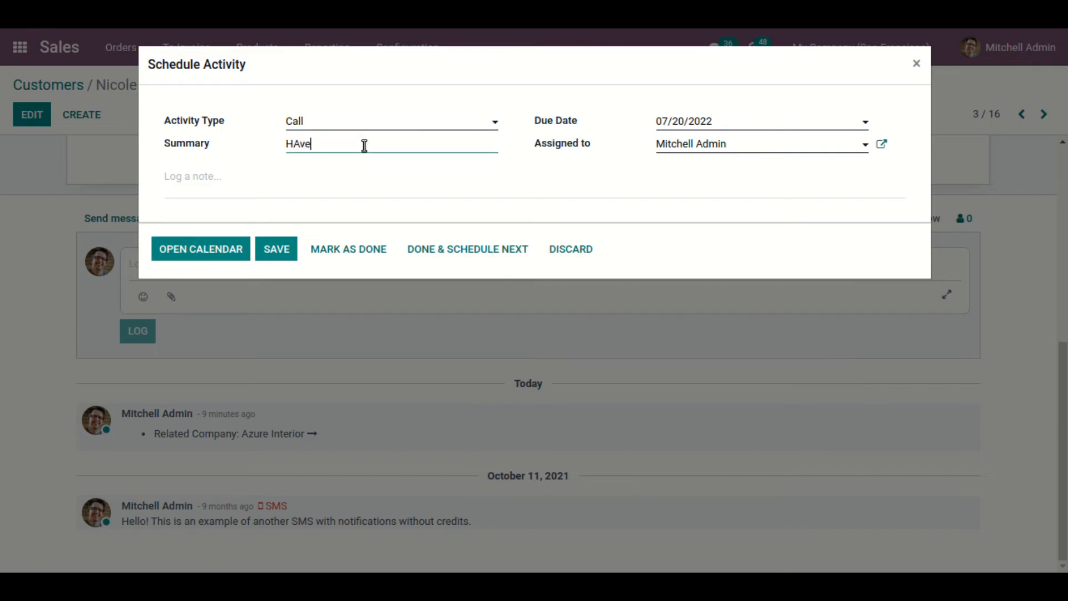
pyautogui.press('BackSpace')
pyautogui.press('BackSpace')
pyautogui.press('BackSpace')
pyautogui.press('BackSpace')
pyautogui.press('BackSpace')
pyautogui.press('BackSpace')
pyautogui.press('BackSpace')
pyautogui.press('BackSpace')
pyautogui.press('BackSpace')
pyautogui.press('BackSpace')
pyautogui.press('BackSpace')
pyautogui.write('ave to call cus')
pyautogui.press('BackSpace')
pyautogui.write('stomer')
# Assign the call activity to a different user and add the note "Sample Note".
pyautogui.click(723, 143)
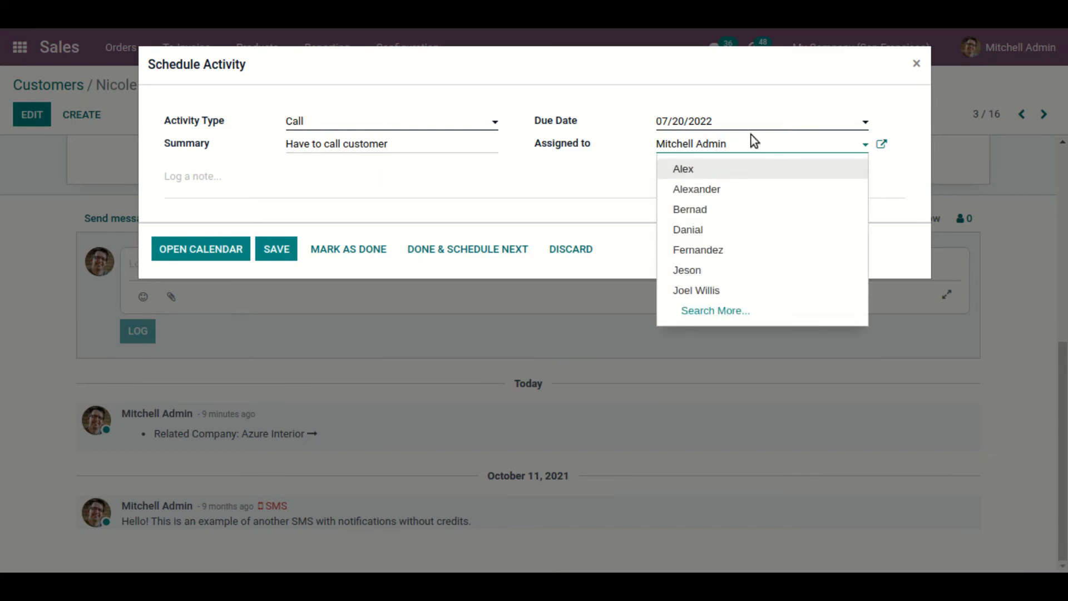
pyautogui.click(740, 191)
pyautogui.click(287, 189)
pyautogui.write('Sample Note')
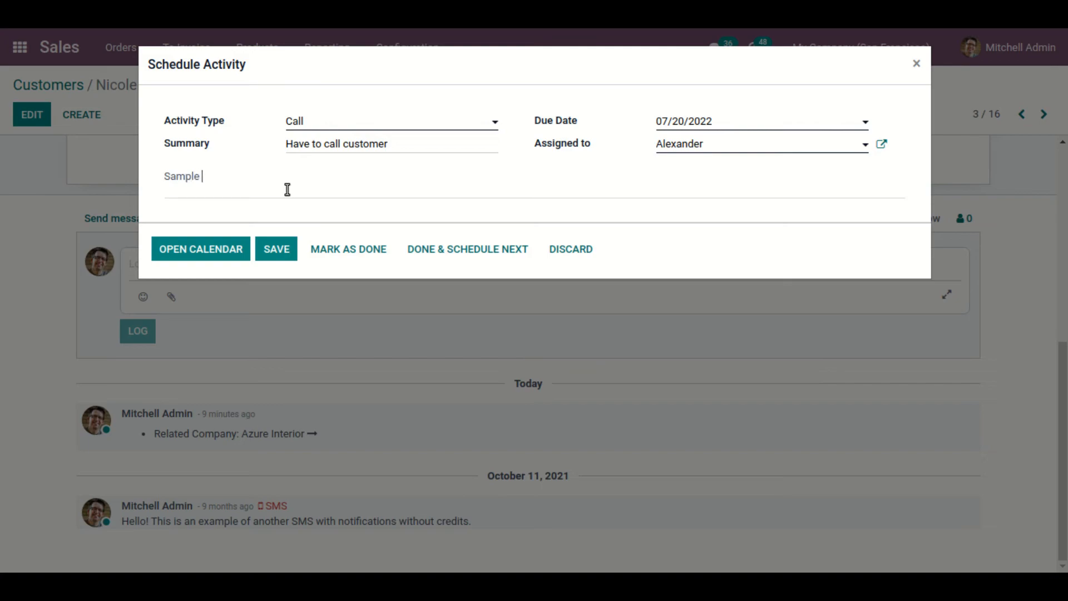
# Save the scheduled call activity and review it among the customer's planned activities.
pyautogui.click(285, 253)
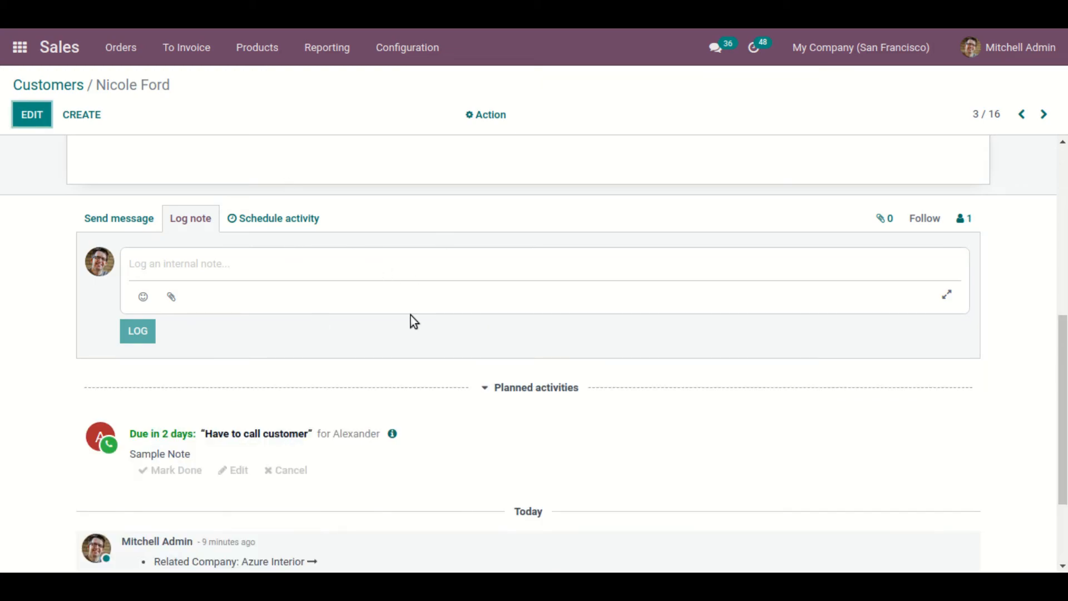
pyautogui.scroll(-1, 271, 373)
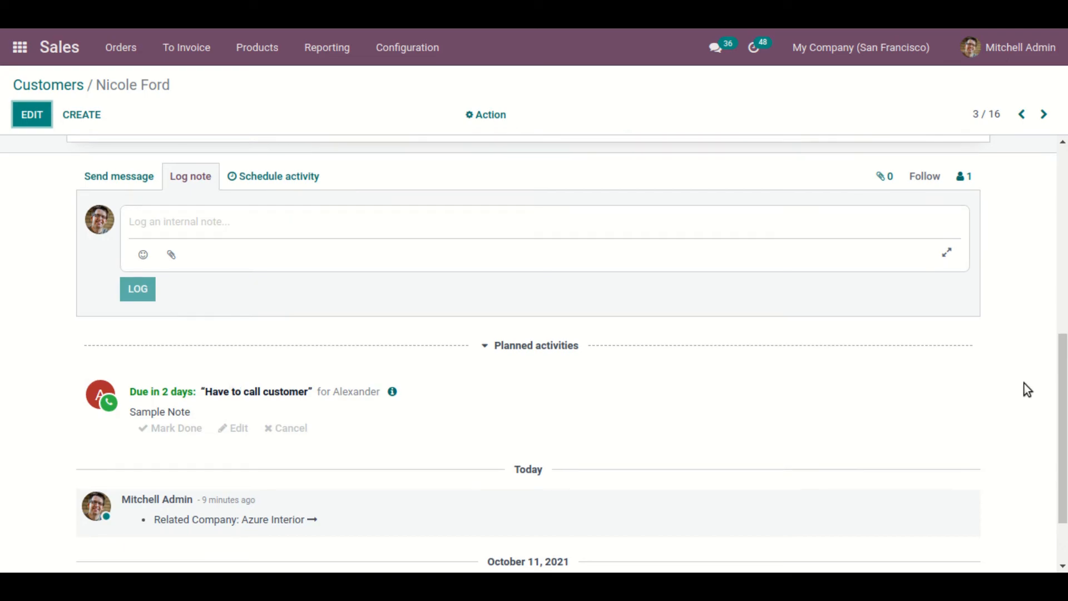
pyautogui.scroll(7, 1024, 383)
pyautogui.scroll(1, 1023, 383)
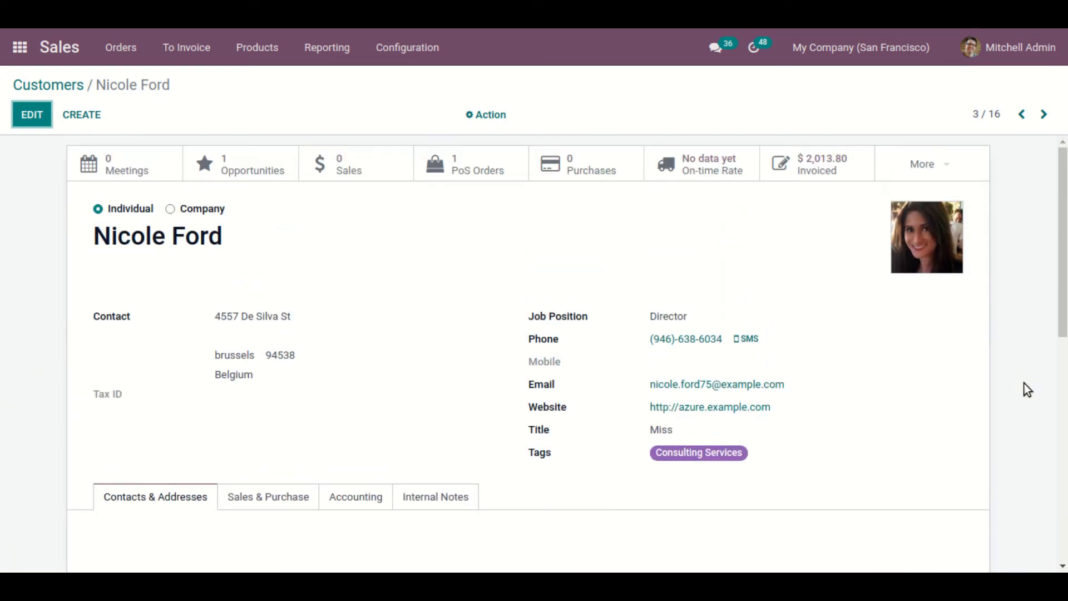
# Show the attachments section of the customer record and examine the option for adding files, without uploading anything.
pyautogui.scroll(-5, 1023, 382)
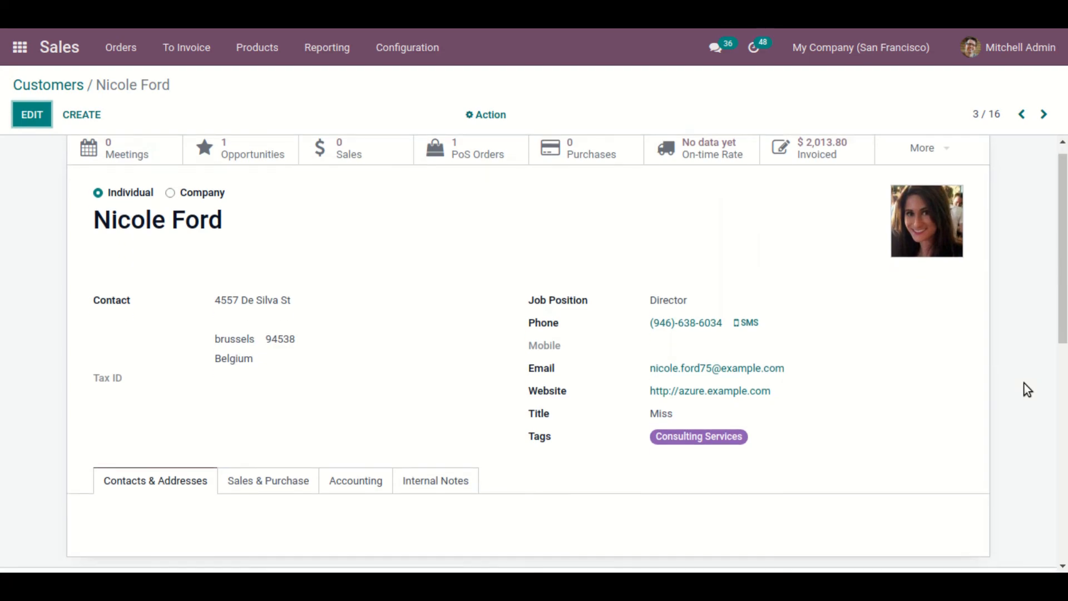
pyautogui.scroll(-1, 1023, 383)
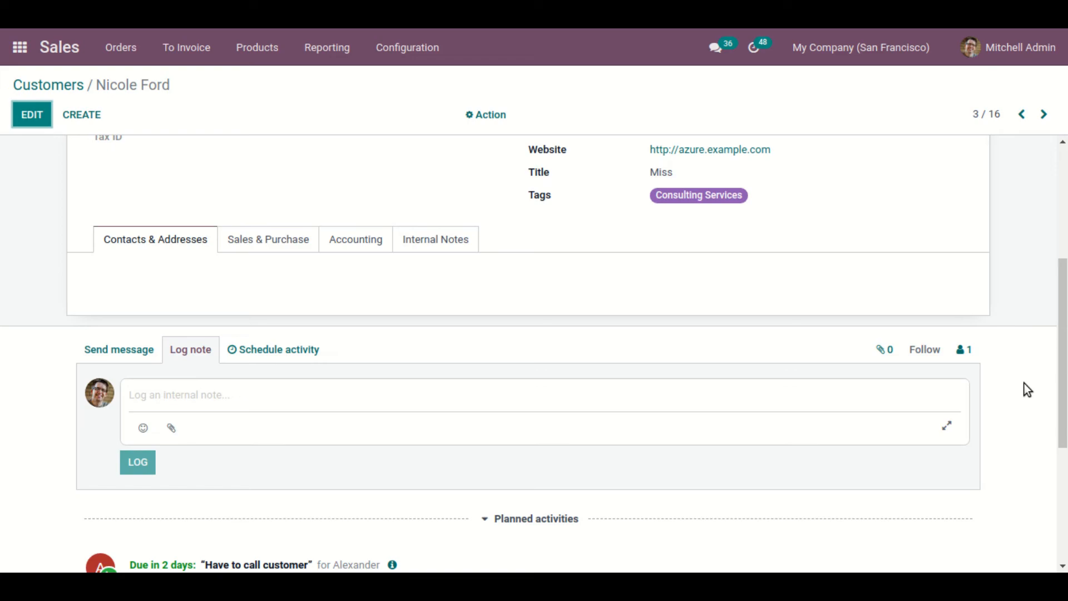
pyautogui.click(882, 353)
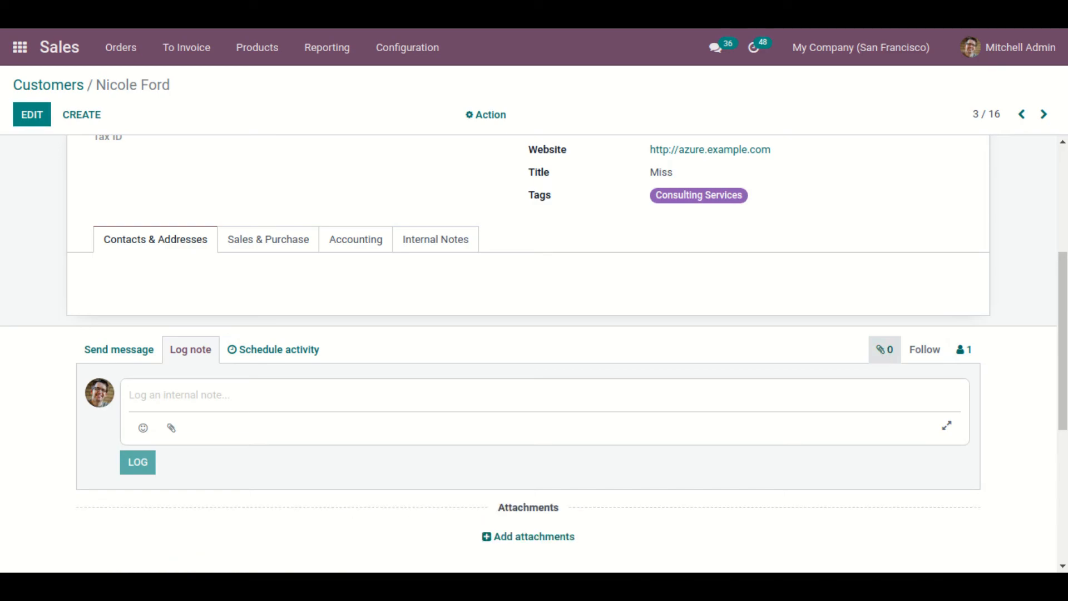
pyautogui.scroll(-3, 636, 503)
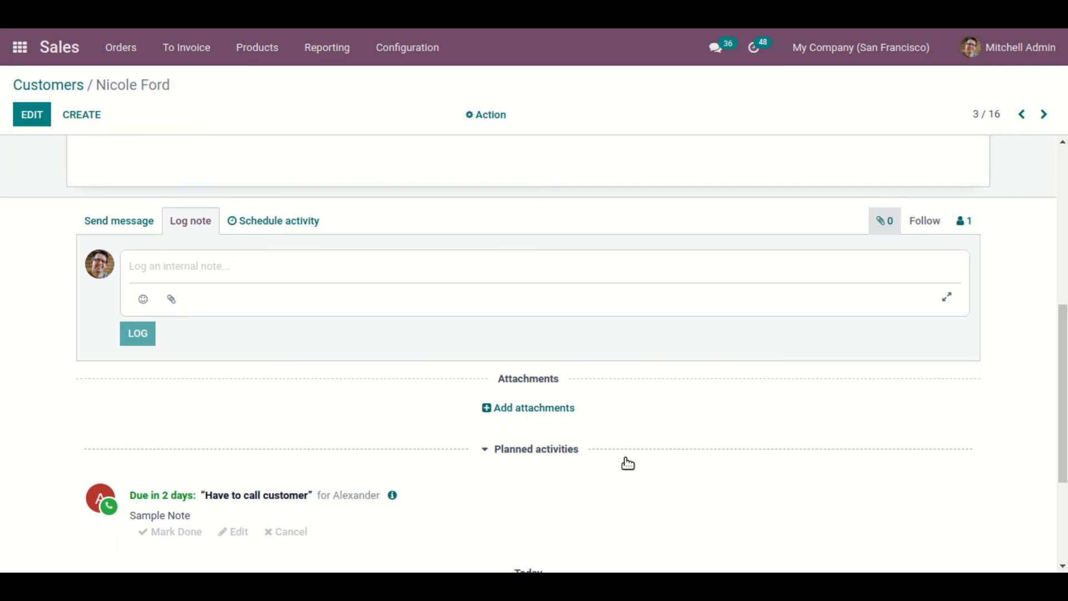
pyautogui.scroll(10, 626, 463)
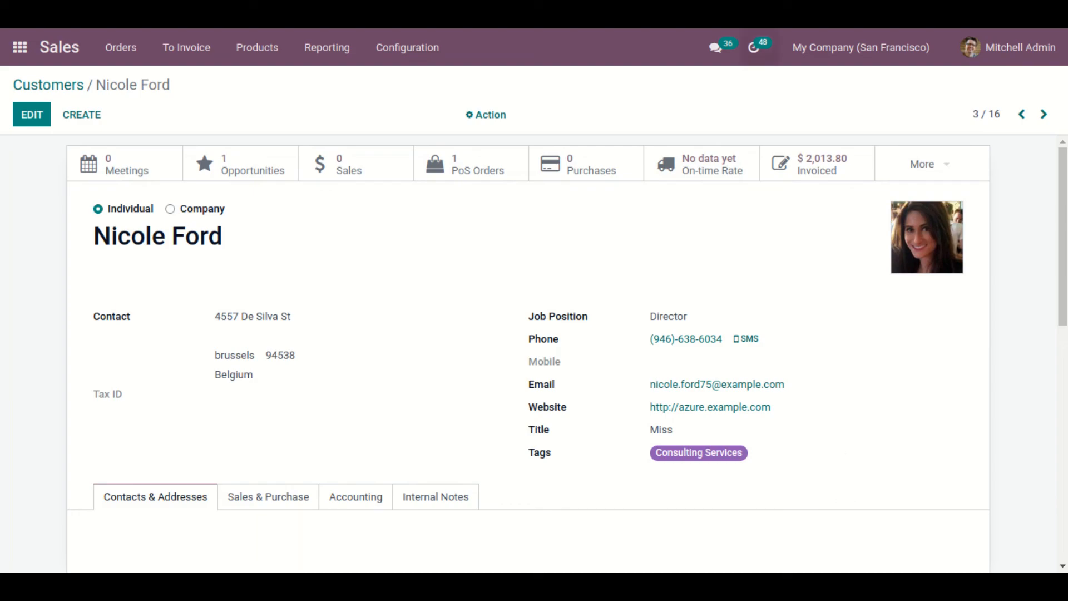
pyautogui.click(786, 28)
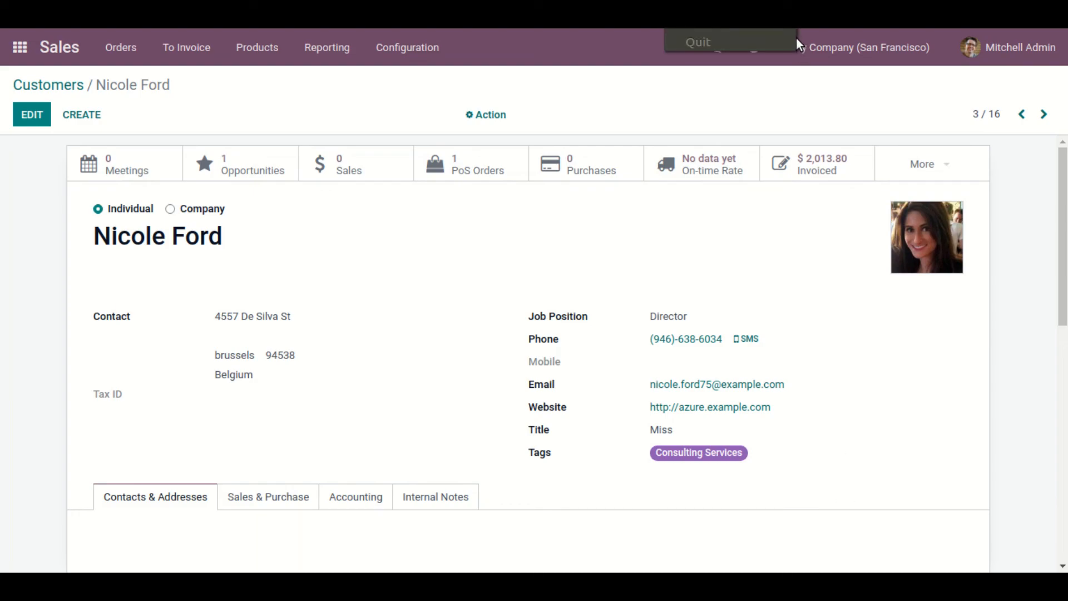